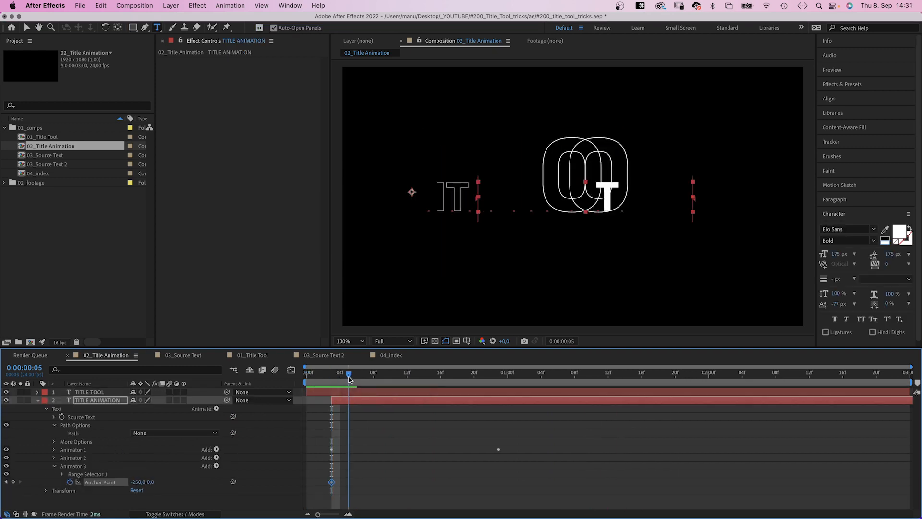
{"action": "left_click_drag", "start_coordinate": [350, 373], "coordinate": [406, 377]}
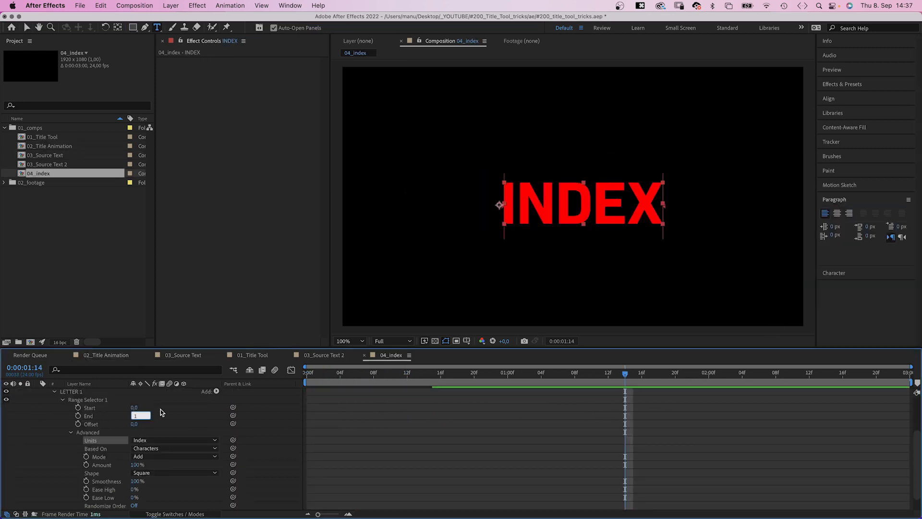
{"action": "key", "text": "Return"}
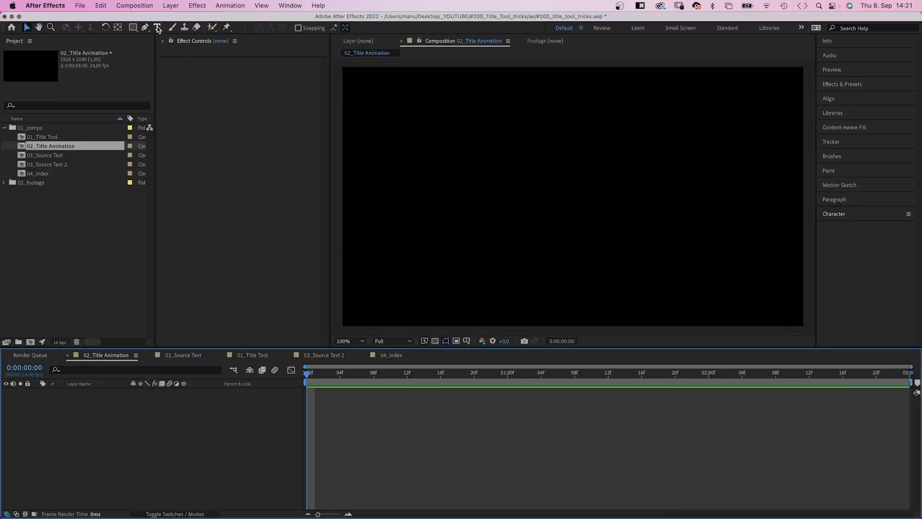
- Create a horizontal text layer reading HELLO in the 02_Title Animation composition
{"action": "left_click", "coordinate": [158, 28]}
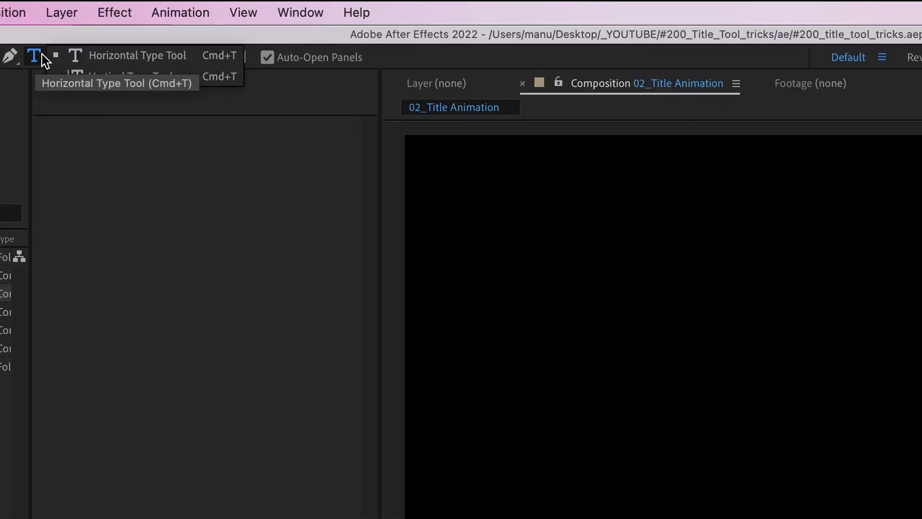
{"action": "left_click", "coordinate": [81, 56]}
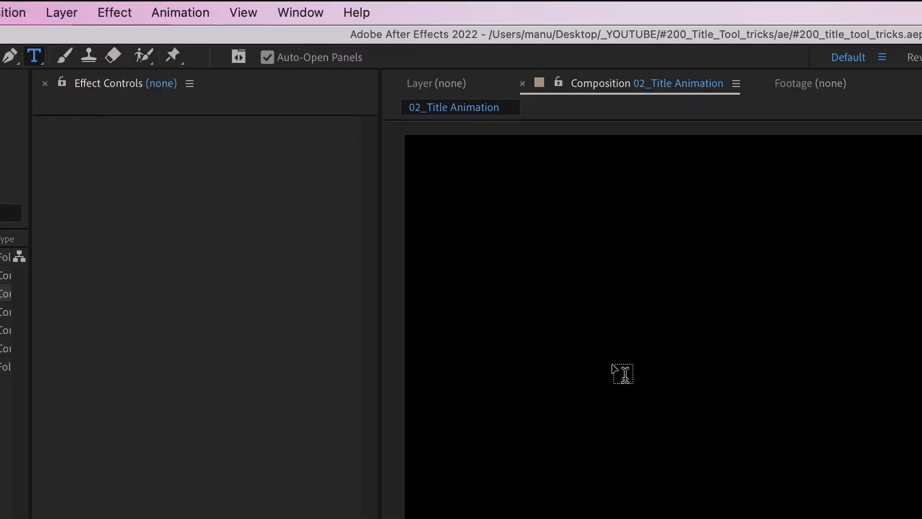
{"action": "left_click", "coordinate": [623, 373]}
{"action": "type", "text": "HELLO"}
- Create vertical text reading HELLO in the composition, and delete that layer again
{"action": "left_click", "coordinate": [35, 56]}
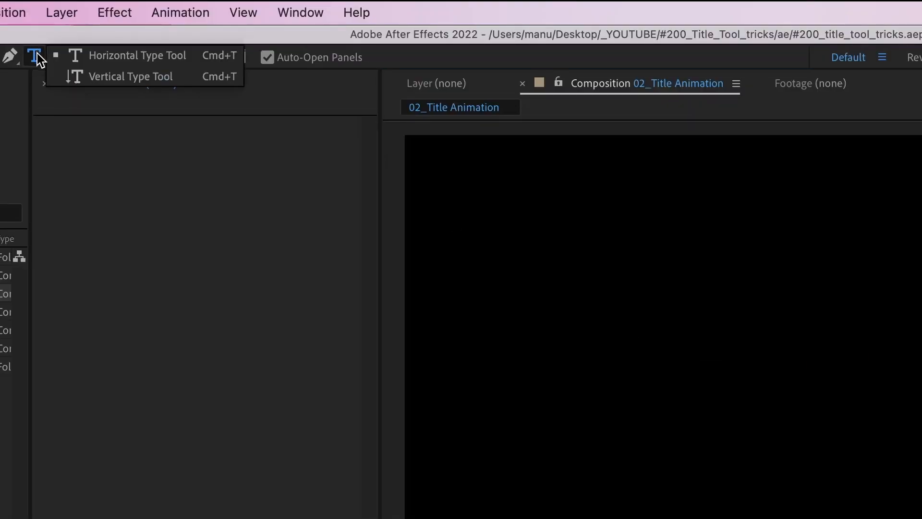
{"action": "left_click", "coordinate": [103, 82]}
{"action": "left_click", "coordinate": [719, 250]}
{"action": "type", "text": "HELLO"}
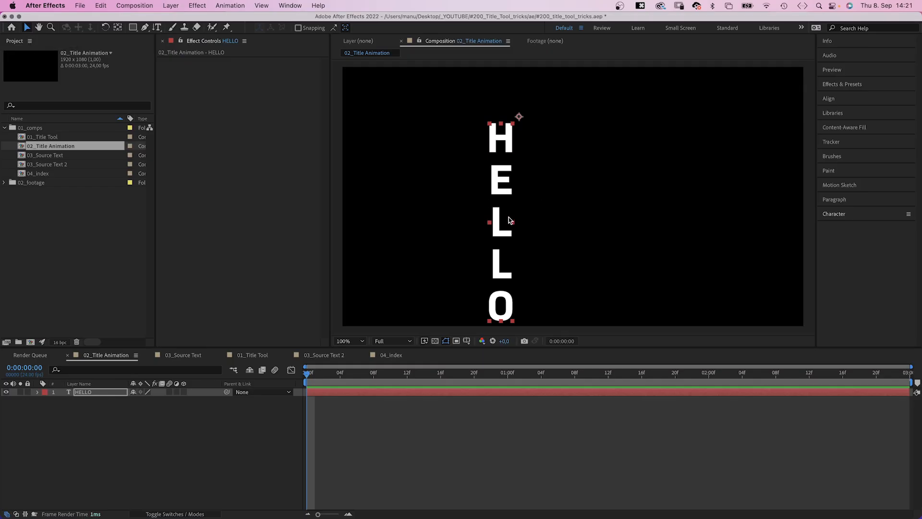
{"action": "key", "text": "BackSpace"}
- Draw a horizontal paragraph text box in the middle of the composition and fill it with "This is a text box with text that"
{"action": "left_click", "coordinate": [158, 27]}
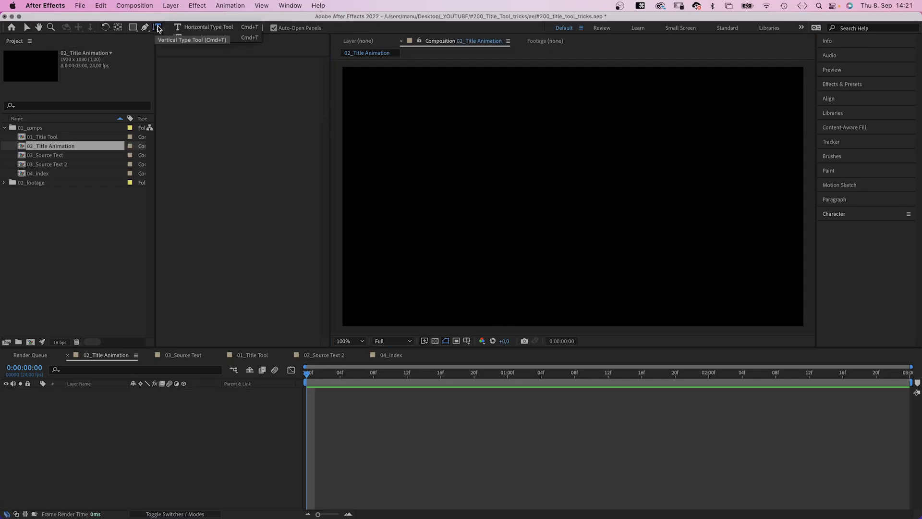
{"action": "left_click_drag", "start_coordinate": [465, 146], "coordinate": [689, 267]}
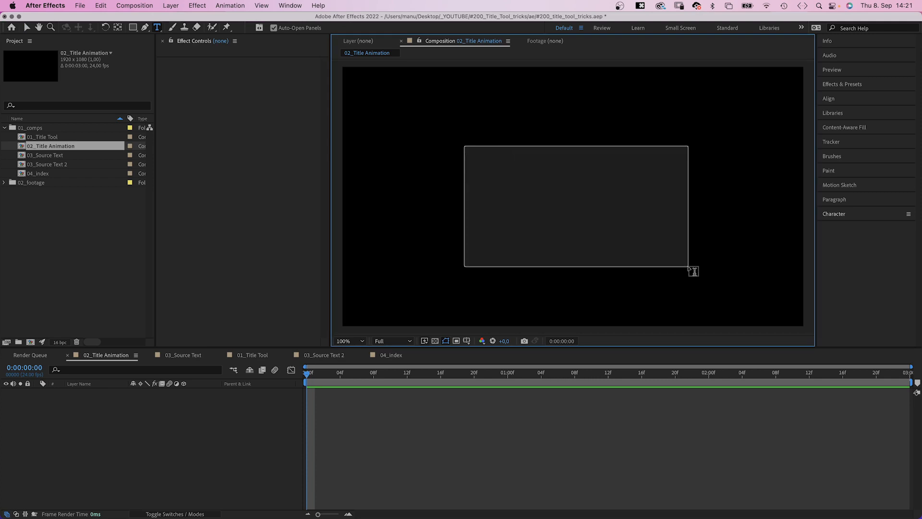
{"action": "type", "text": "This"}
- Resize the paragraph text box from its side, upper and lower edges so that the text reflows
{"action": "left_click_drag", "start_coordinate": [770, 236], "coordinate": [729, 238]}
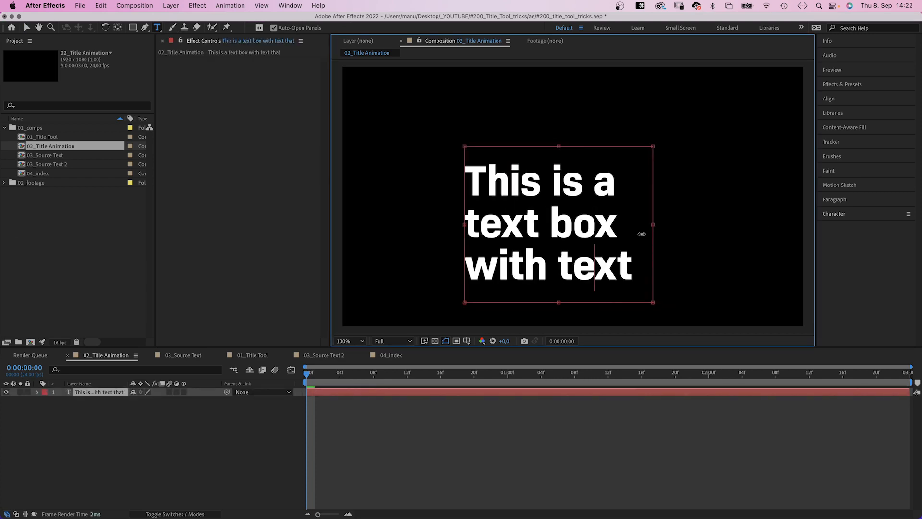
{"action": "left_click_drag", "start_coordinate": [601, 150], "coordinate": [601, 102]}
{"action": "left_click_drag", "start_coordinate": [597, 302], "coordinate": [639, 289]}
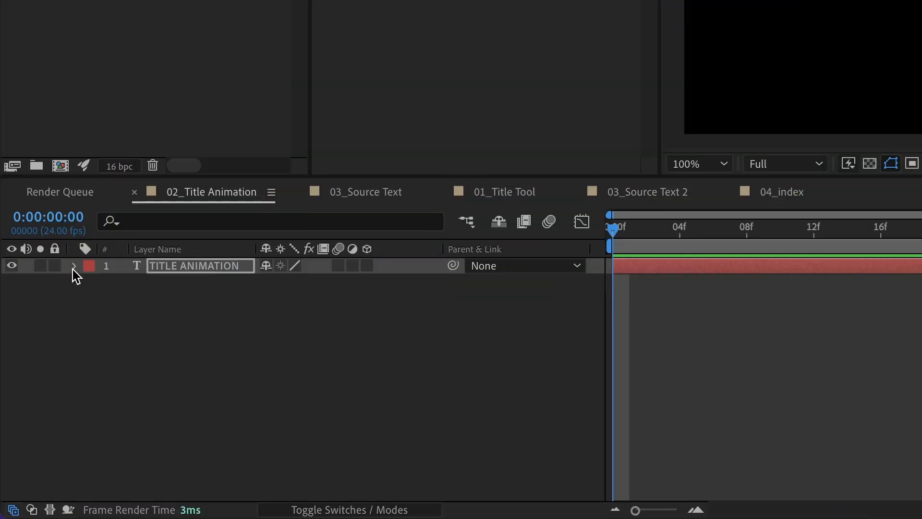
- Expand the TITLE ANIMATION layer's Text properties and check which paths Path Options offers
{"action": "left_click", "coordinate": [37, 391]}
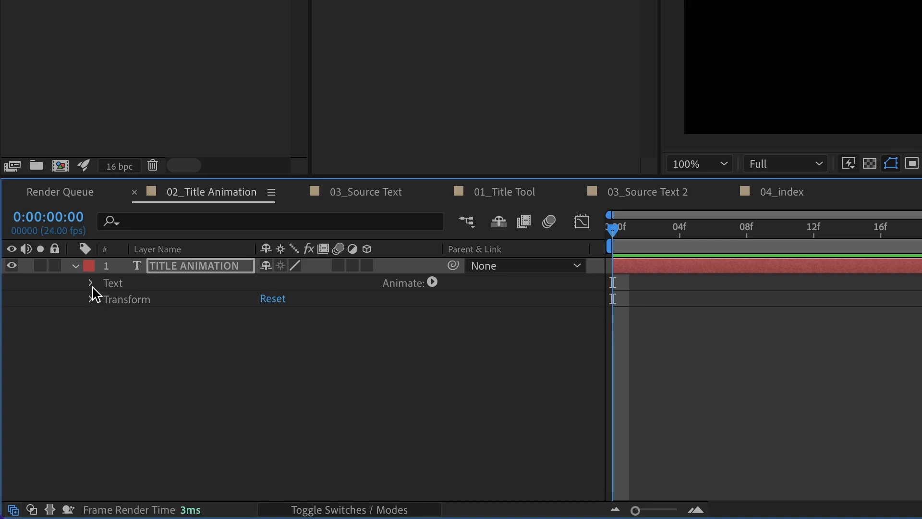
{"action": "left_click", "coordinate": [90, 283]}
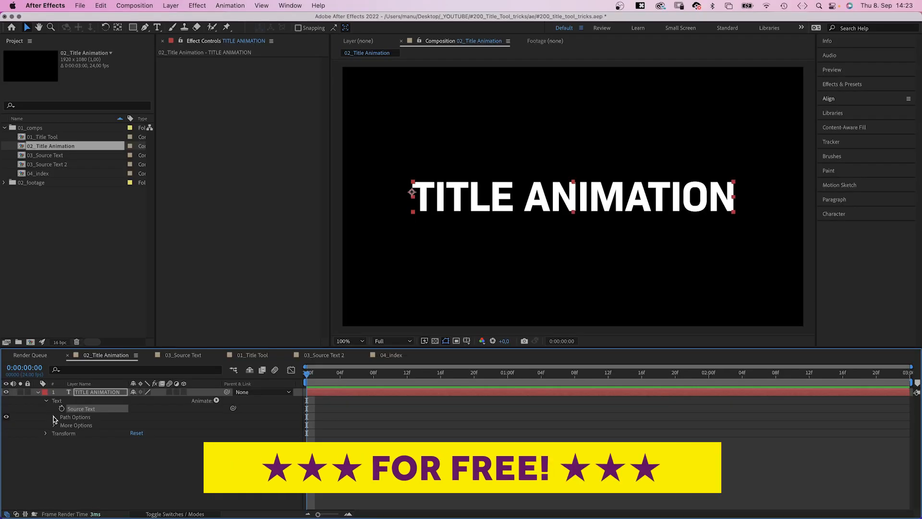
{"action": "left_click", "coordinate": [145, 424]}
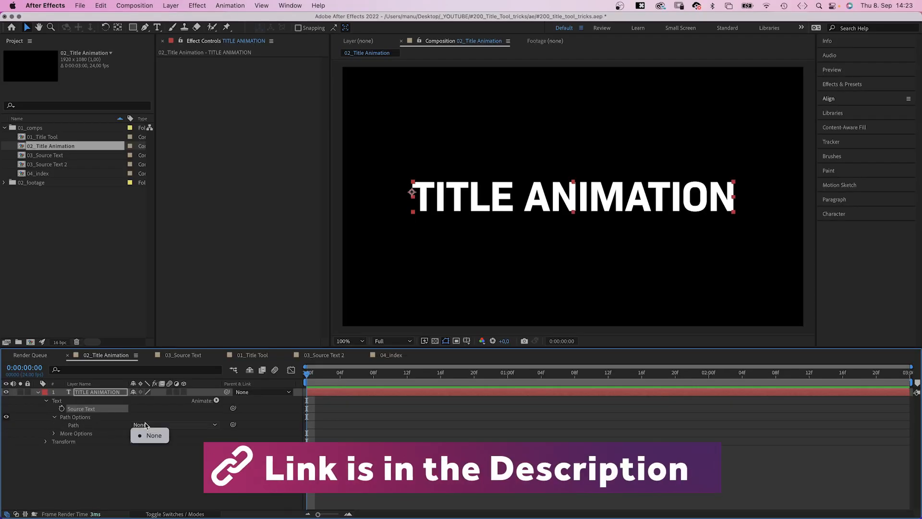
{"action": "left_click", "coordinate": [147, 434]}
- Draw a rectangular mask around the middle of the TITLE ANIMATION text and assign Mask 1 as its text path
{"action": "key", "text": "q"}
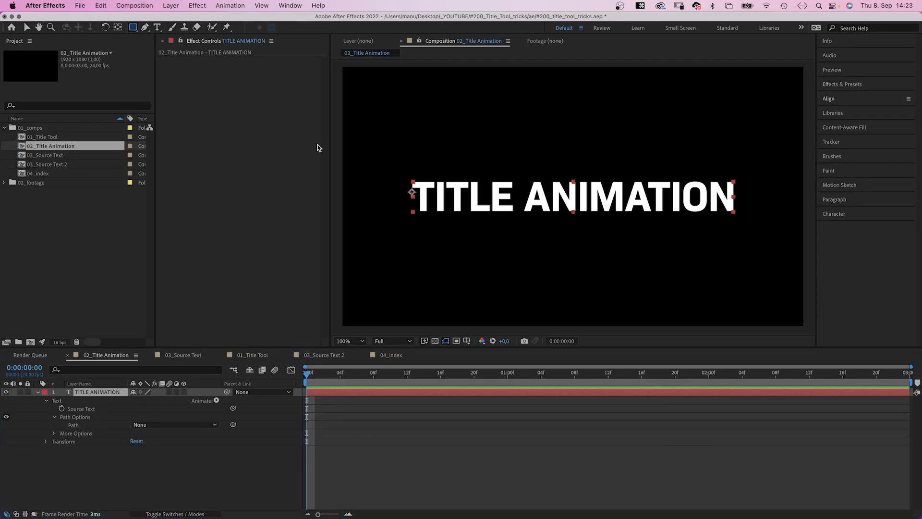
{"action": "left_click_drag", "start_coordinate": [438, 149], "coordinate": [668, 241]}
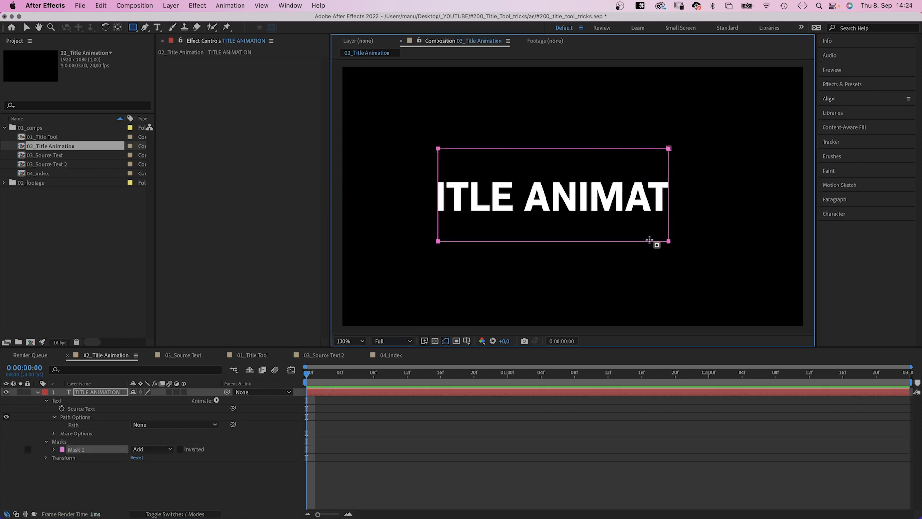
{"action": "left_click", "coordinate": [148, 425]}
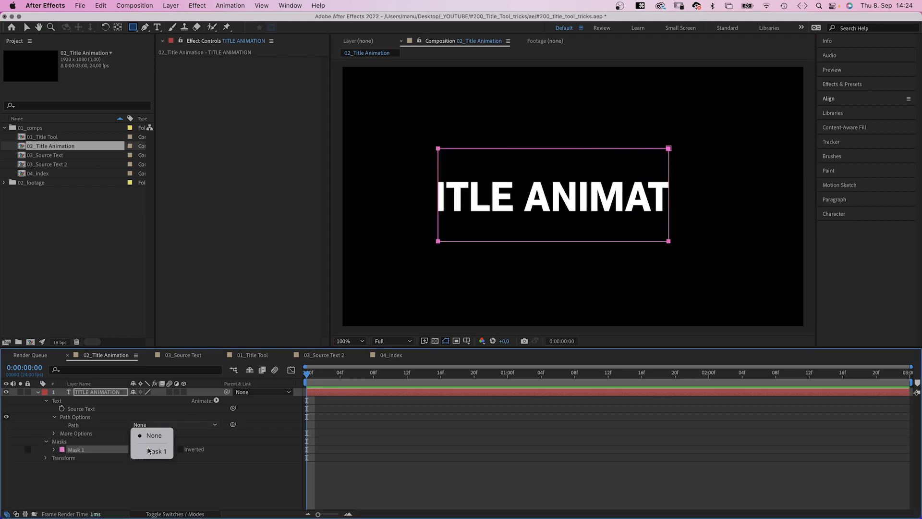
{"action": "left_click", "coordinate": [149, 450]}
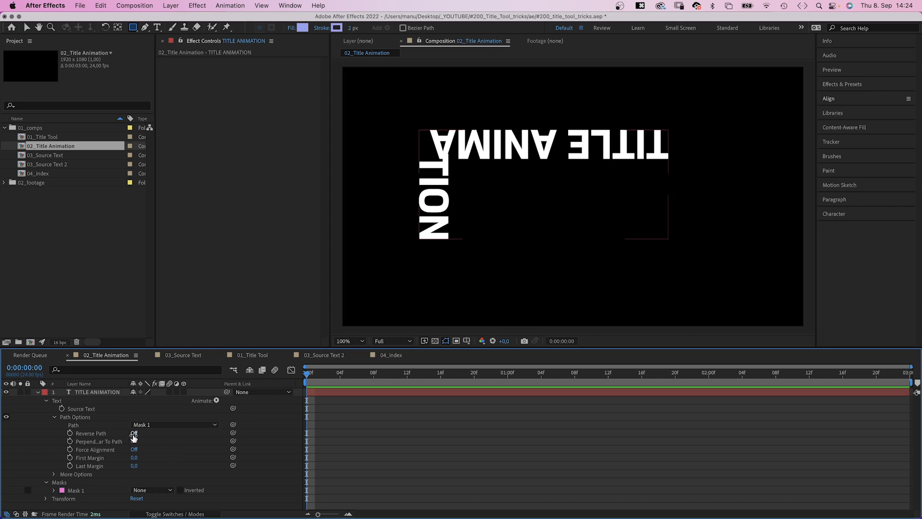
- Try Reverse Path on and back off, and Perpendicular To Path off and back on, for the text on Mask 1
{"action": "left_click", "coordinate": [134, 434]}
{"action": "left_click", "coordinate": [134, 433]}
{"action": "left_click", "coordinate": [134, 441]}
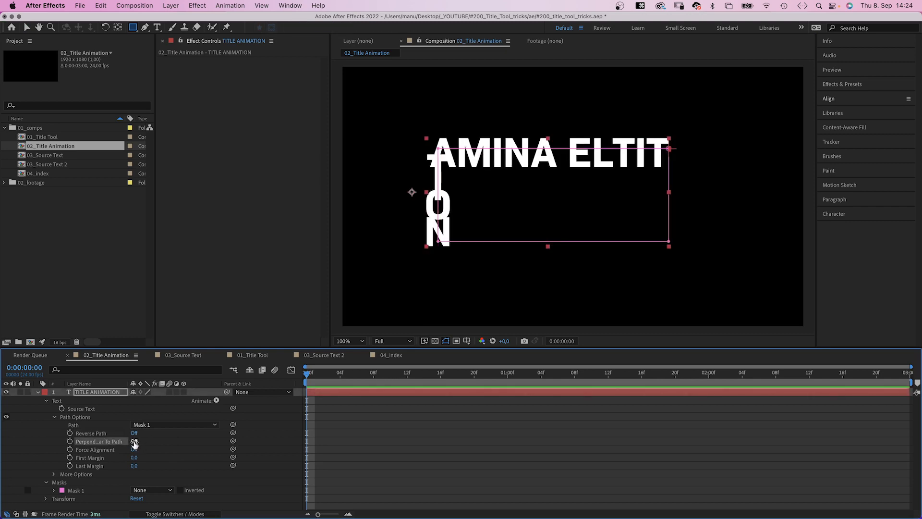
{"action": "left_click", "coordinate": [134, 441]}
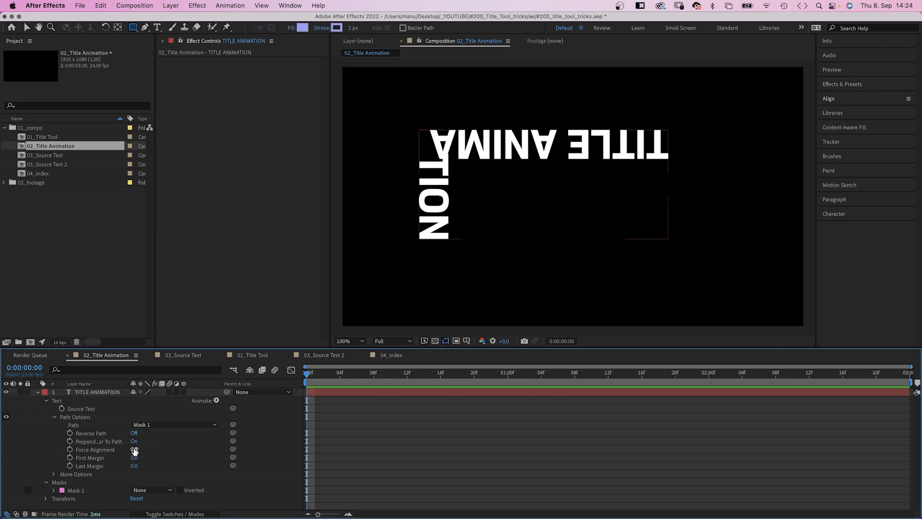
- Try Force Alignment on and back off, and shift the text along the mask path with First Margin
{"action": "left_click", "coordinate": [135, 450]}
{"action": "left_click", "coordinate": [136, 449]}
{"action": "left_click_drag", "start_coordinate": [136, 457], "coordinate": [576, 388]}
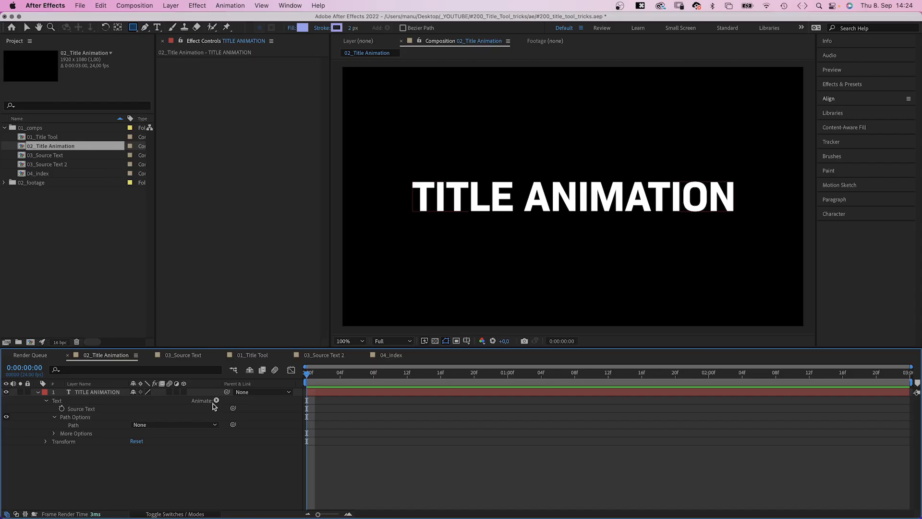
- Add an Opacity animator to the TITLE ANIMATION text and set its opacity to 0%
{"action": "left_click", "coordinate": [216, 401]}
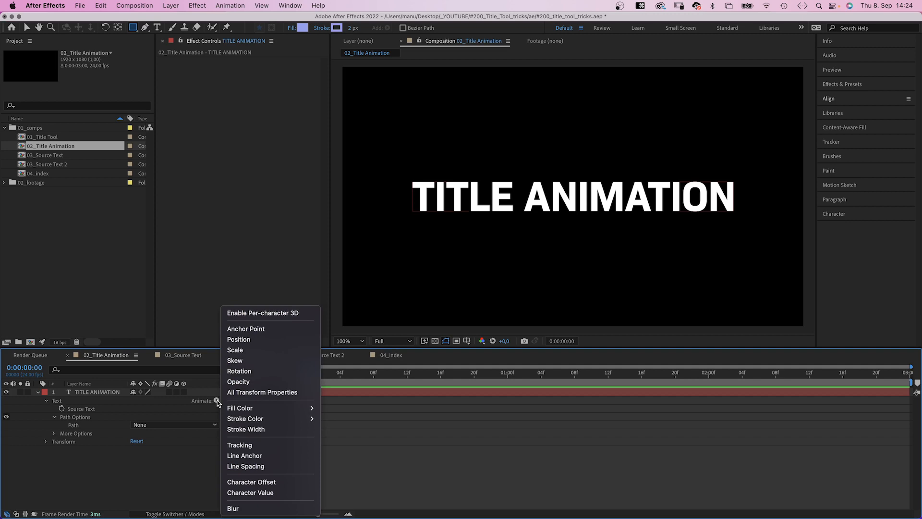
{"action": "left_click", "coordinate": [246, 382]}
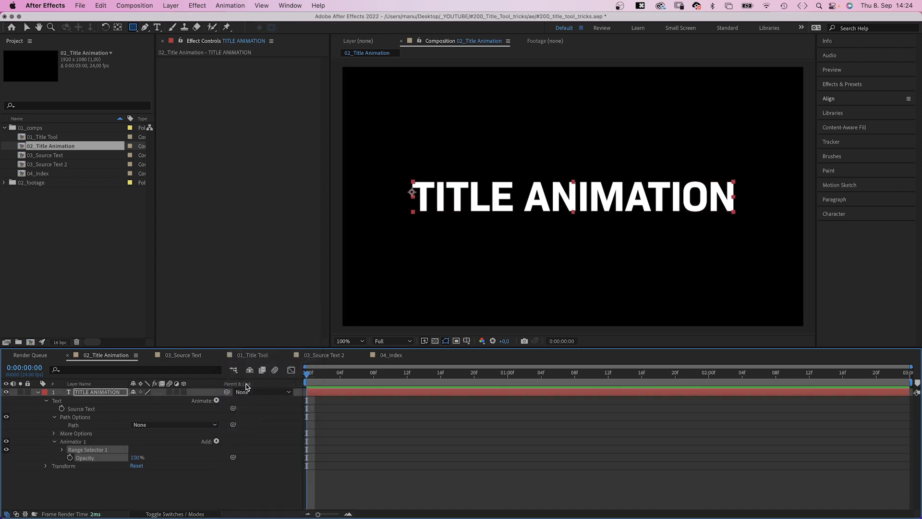
{"action": "left_click_drag", "start_coordinate": [136, 459], "coordinate": [80, 457]}
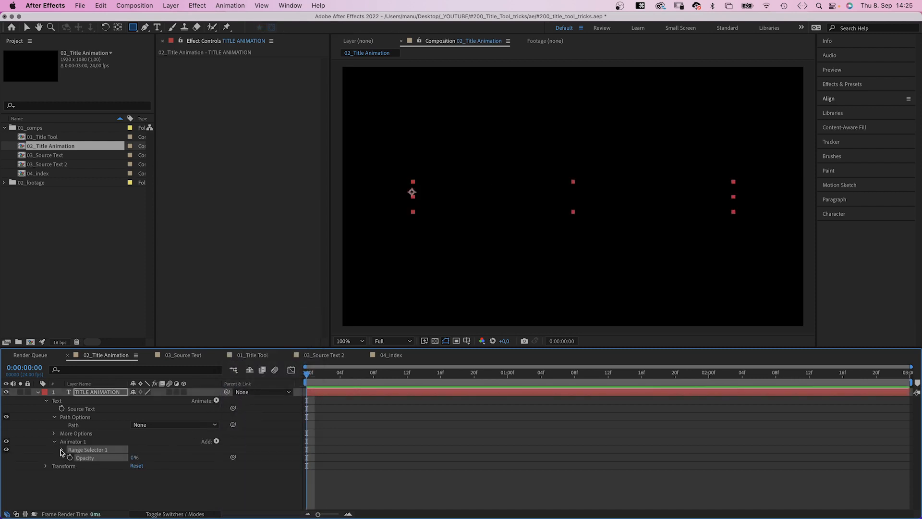
- Keyframe Range Selector 1's Start at 0% on the first frame and 100% at 0:00:00:20, and preview the reveal
{"action": "left_click", "coordinate": [62, 451]}
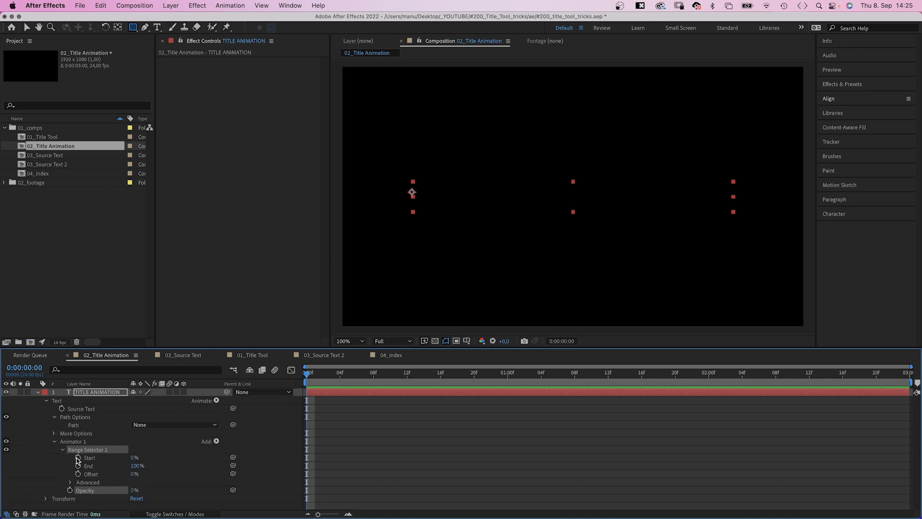
{"action": "left_click", "coordinate": [78, 458]}
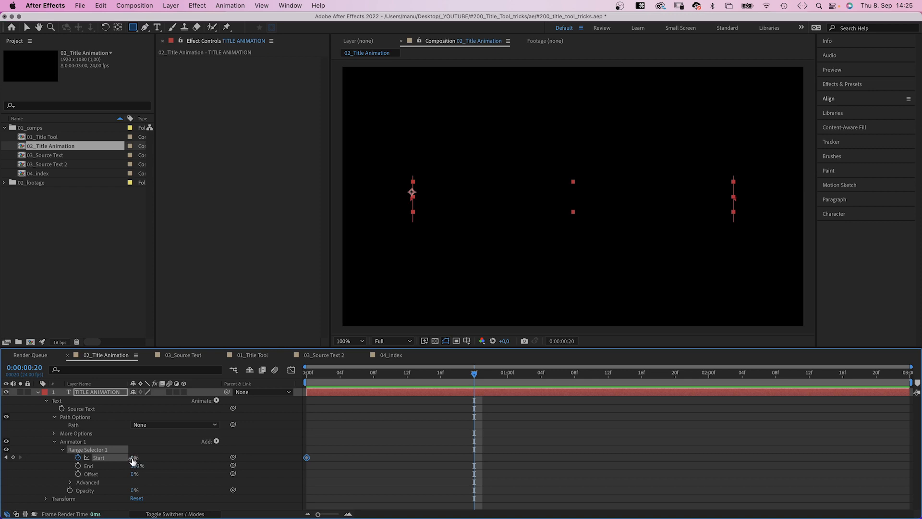
{"action": "left_click_drag", "start_coordinate": [133, 458], "coordinate": [182, 457]}
{"action": "key", "text": "space"}
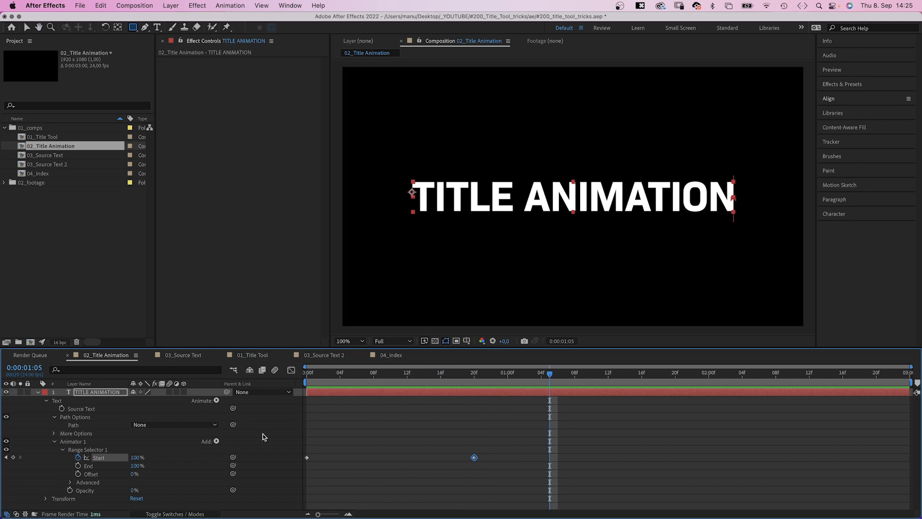
- Try adjusting the range selector's End value, and switch its advanced Units to Index and back to Percentage
{"action": "left_click_drag", "start_coordinate": [136, 465], "coordinate": [162, 469]}
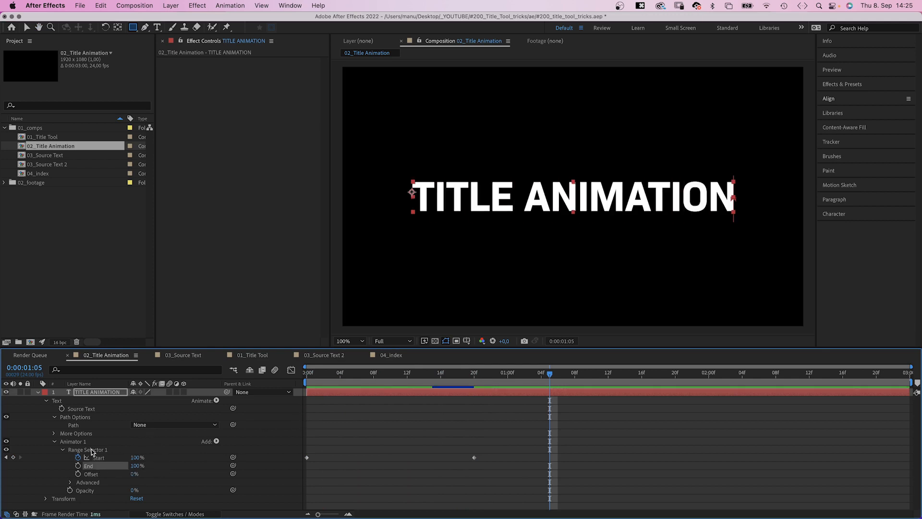
{"action": "left_click", "coordinate": [70, 482]}
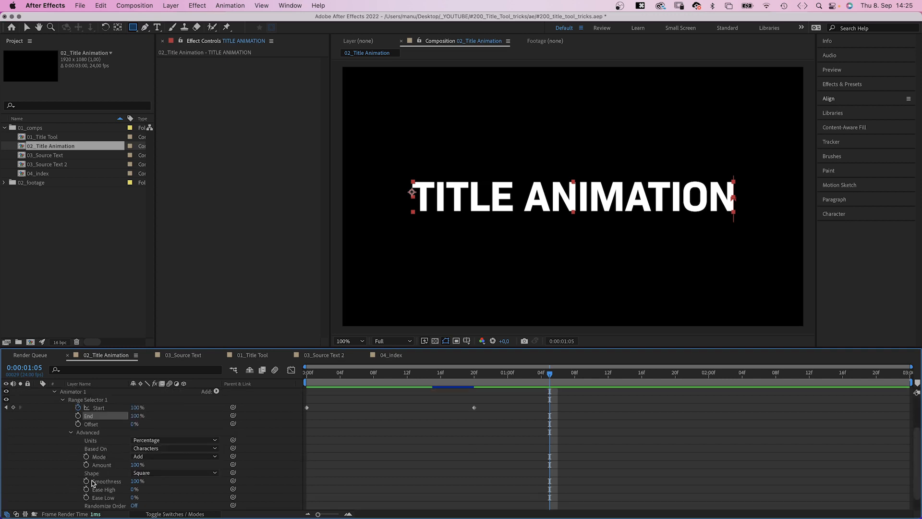
{"action": "left_click", "coordinate": [161, 440]}
{"action": "left_click", "coordinate": [157, 463]}
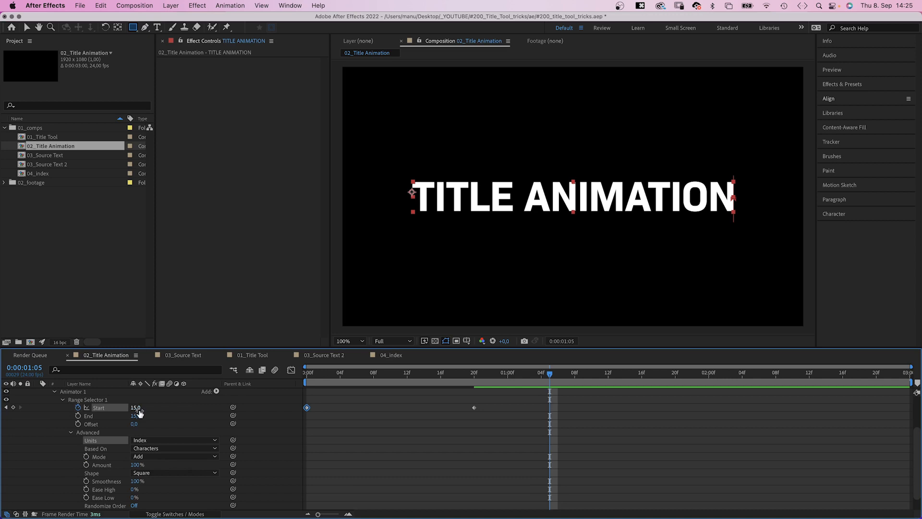
{"action": "left_click", "coordinate": [149, 440]}
{"action": "left_click", "coordinate": [150, 450]}
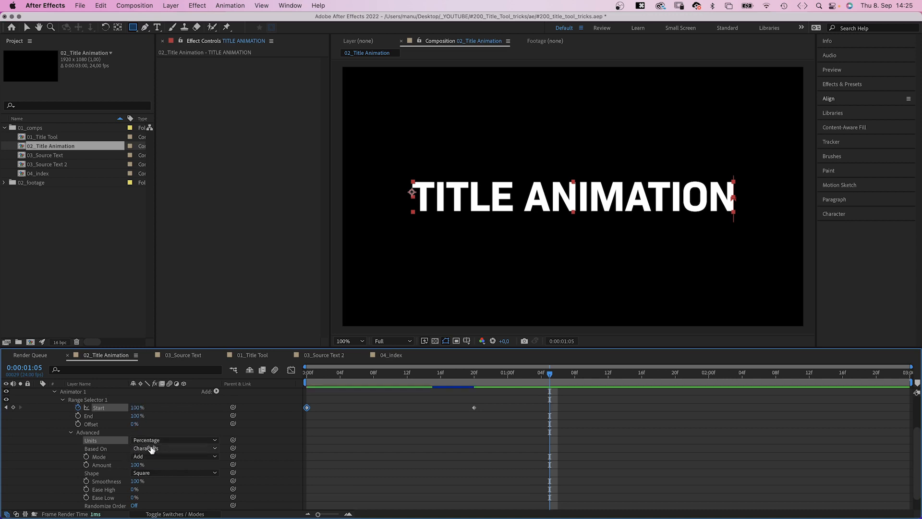
- Try basing the range selector on Characters Excluding Spaces, switch Based On to Words, and preview the animation from the first frame
{"action": "left_click", "coordinate": [154, 449]}
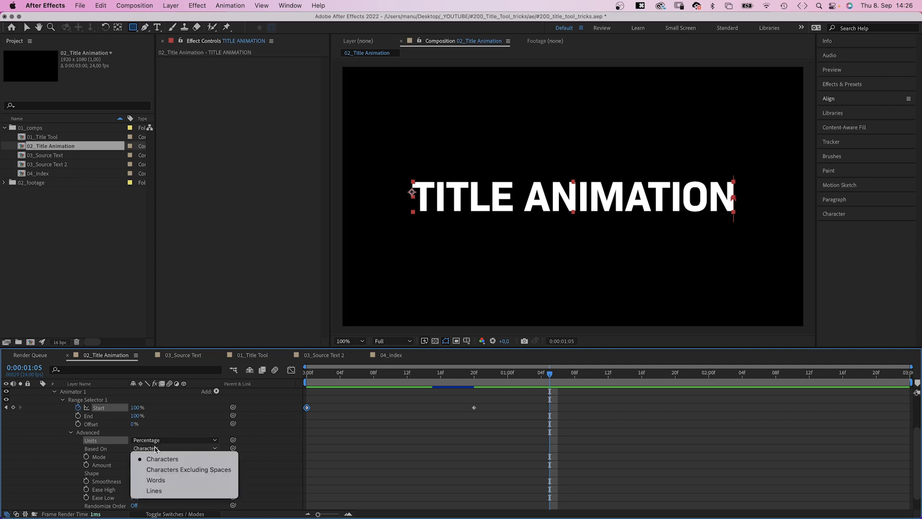
{"action": "left_click", "coordinate": [178, 469]}
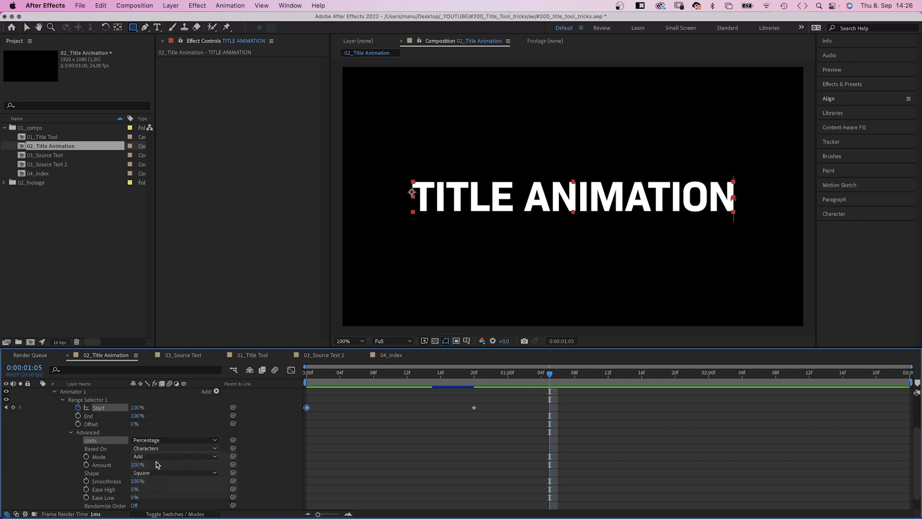
{"action": "left_click", "coordinate": [158, 448]}
{"action": "left_click", "coordinate": [158, 480]}
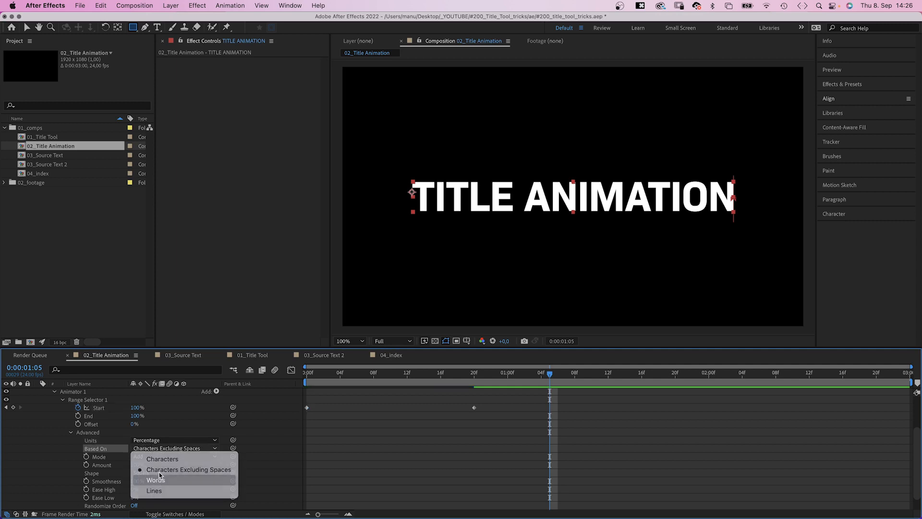
{"action": "left_click_drag", "start_coordinate": [490, 376], "coordinate": [290, 407]}
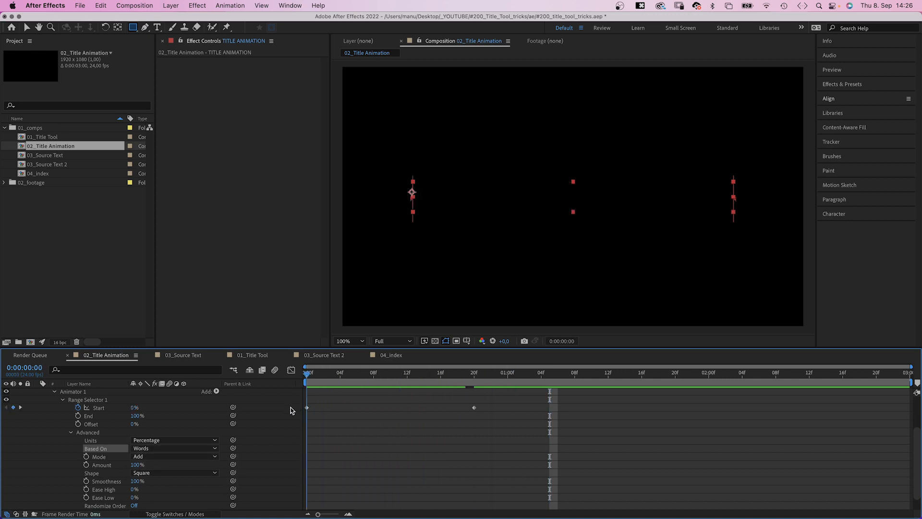
{"action": "key", "text": "space"}
{"action": "key", "text": "space"}
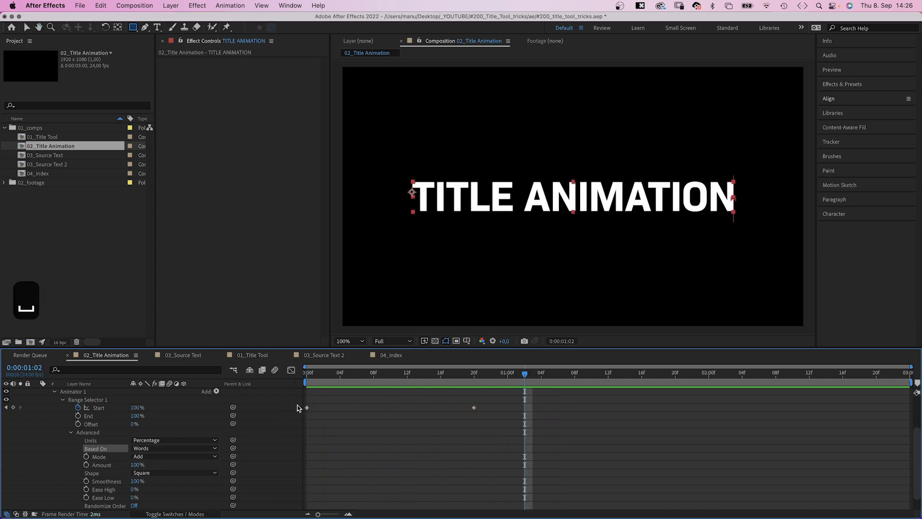
- Try basing the range selector on Lines, preview the animation from the first frame, and set Based On to Characters
{"action": "left_click", "coordinate": [188, 448]}
{"action": "left_click", "coordinate": [188, 490]}
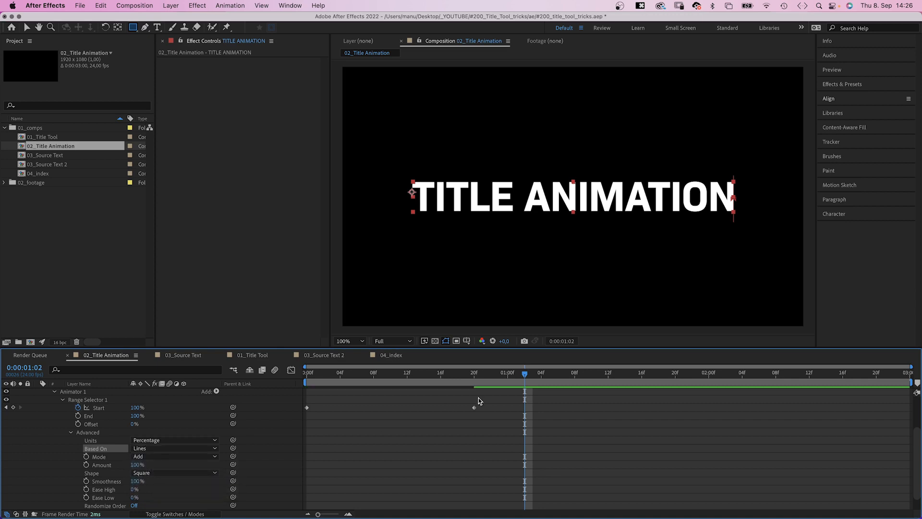
{"action": "left_click_drag", "start_coordinate": [510, 376], "coordinate": [334, 400]}
{"action": "key", "text": "space"}
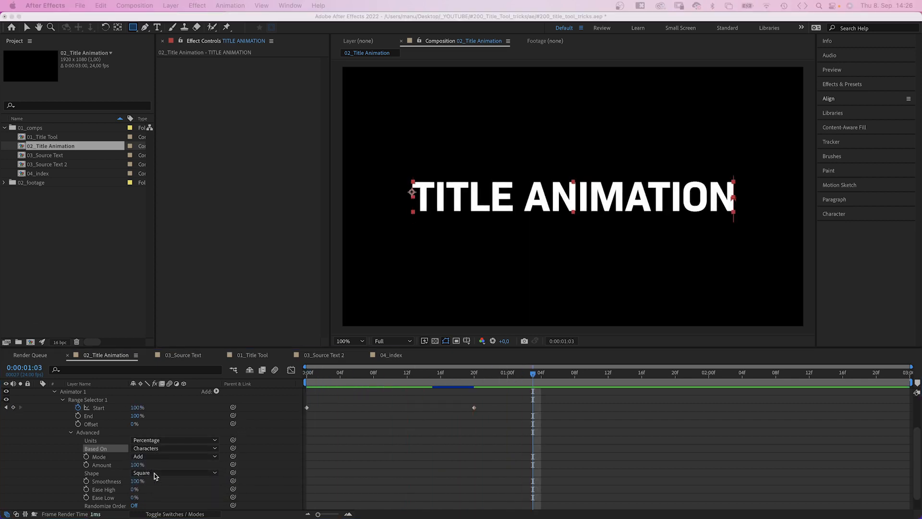
{"action": "left_click", "coordinate": [174, 448]}
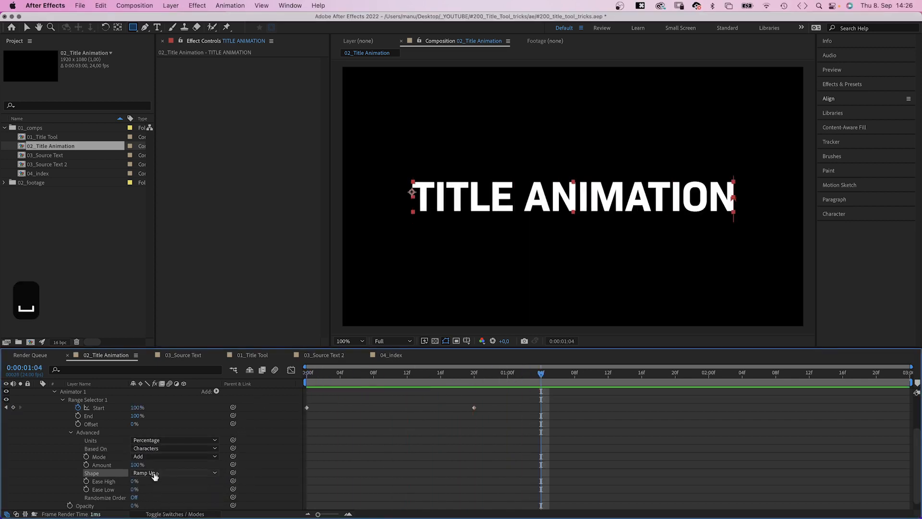
{"action": "left_click", "coordinate": [154, 456]}
- Try the Ramp Up, Triangle and Round shapes on the range selector, previewing the animation from the first frame
{"action": "left_click", "coordinate": [307, 374]}
{"action": "key", "text": "space"}
{"action": "key", "text": "space"}
{"action": "left_click", "coordinate": [163, 473]}
{"action": "left_click", "coordinate": [154, 489]}
{"action": "left_click", "coordinate": [158, 473]}
{"action": "left_click", "coordinate": [150, 499]}
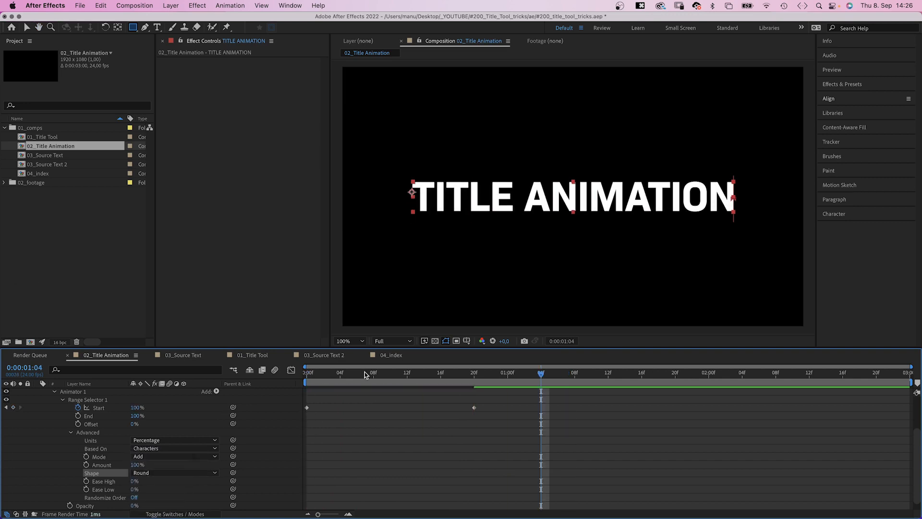
{"action": "left_click", "coordinate": [308, 373]}
{"action": "key", "text": "space"}
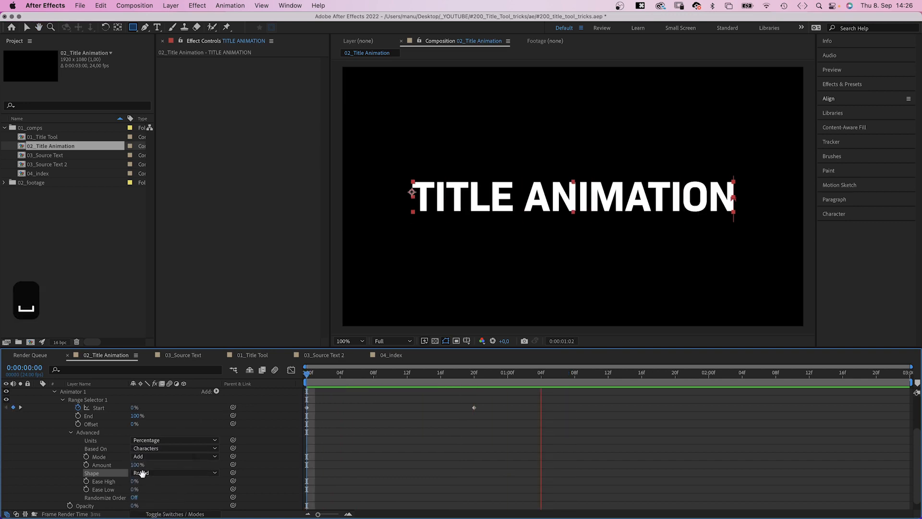
- Try the Smooth shape on the range selector and return its Shape to Square
{"action": "left_click", "coordinate": [141, 473]}
{"action": "left_click", "coordinate": [156, 508]}
{"action": "key", "text": "space"}
{"action": "left_click", "coordinate": [155, 474]}
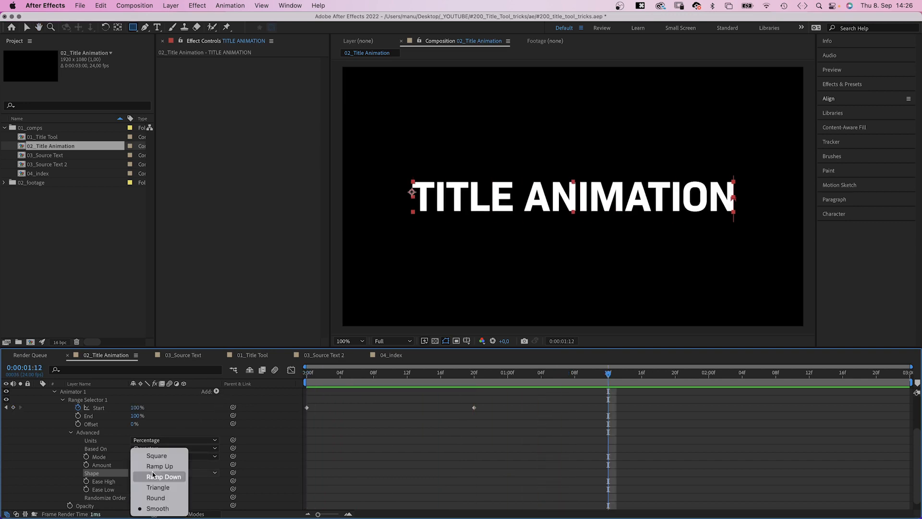
{"action": "left_click", "coordinate": [162, 456]}
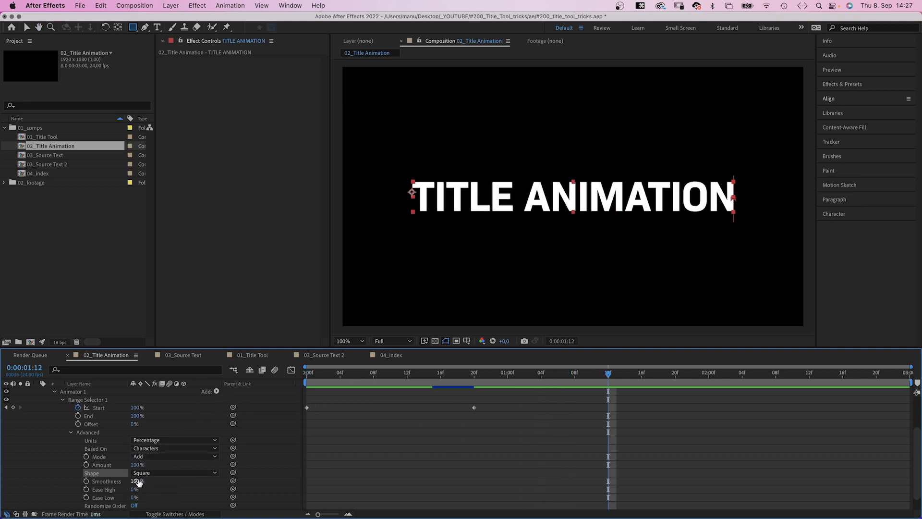
- Set the range selector's Smoothness to 0% while viewing frame 0:00:00:10, and preview the animation from the first frame
{"action": "left_click_drag", "start_coordinate": [423, 377], "coordinate": [389, 378]}
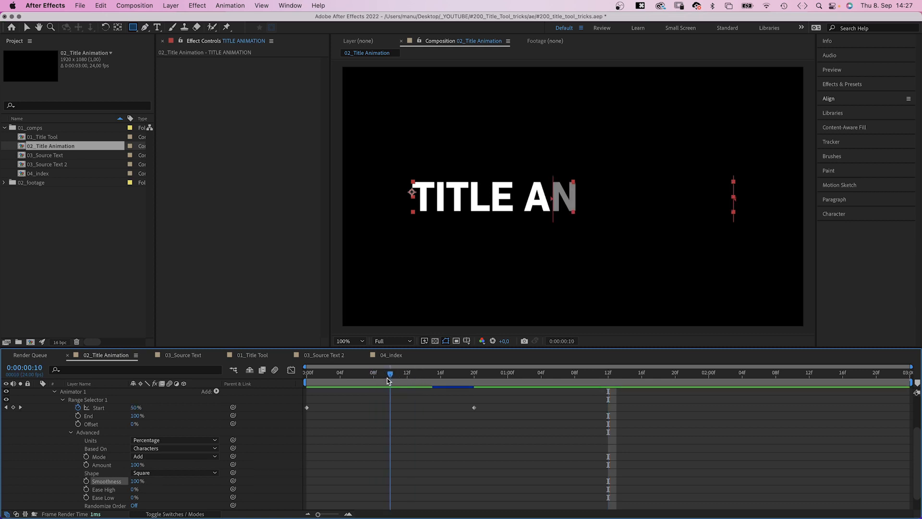
{"action": "left_click_drag", "start_coordinate": [137, 480], "coordinate": [23, 484]}
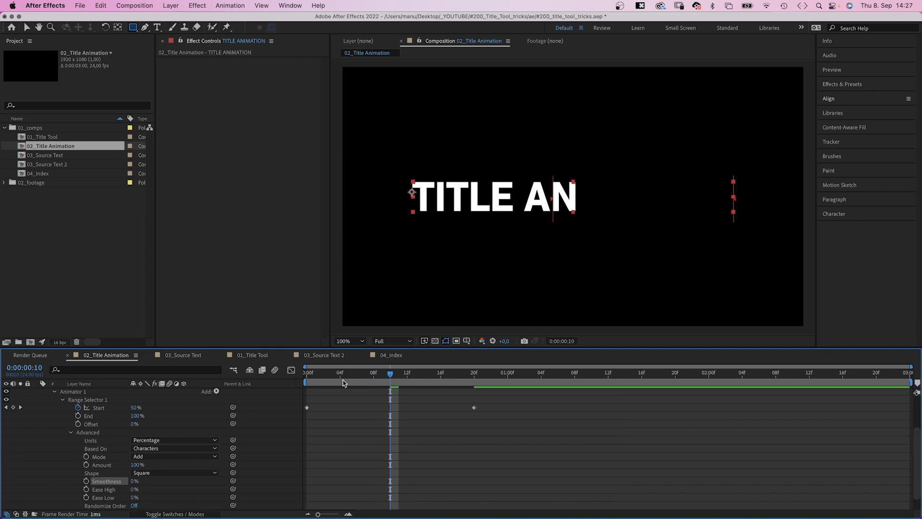
{"action": "left_click_drag", "start_coordinate": [353, 374], "coordinate": [270, 416]}
{"action": "key", "text": "space"}
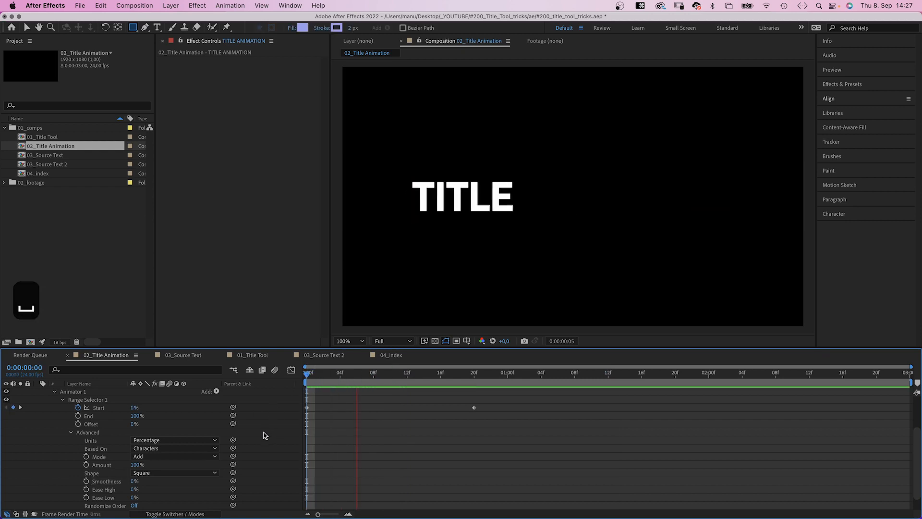
{"action": "key", "text": "space"}
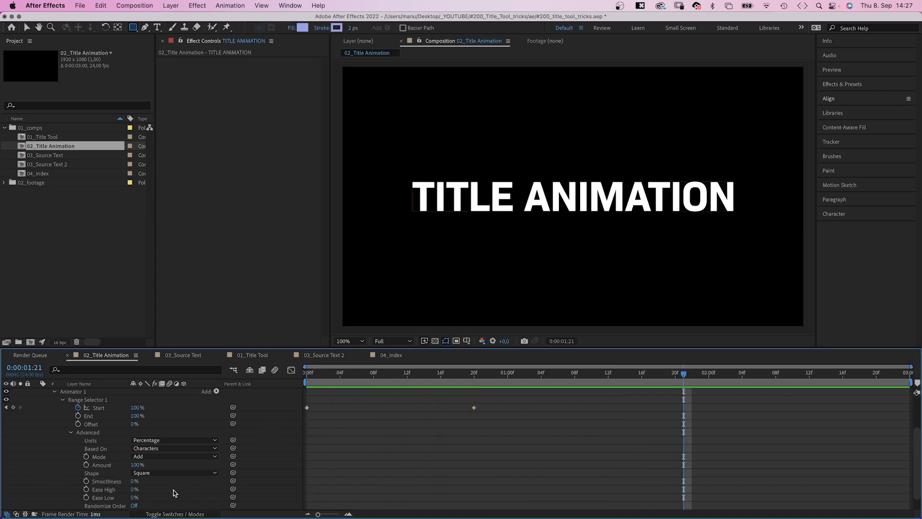
- Turn on Randomize Order for the range selector and preview the reveal from the first frame
{"action": "left_click", "coordinate": [389, 377]}
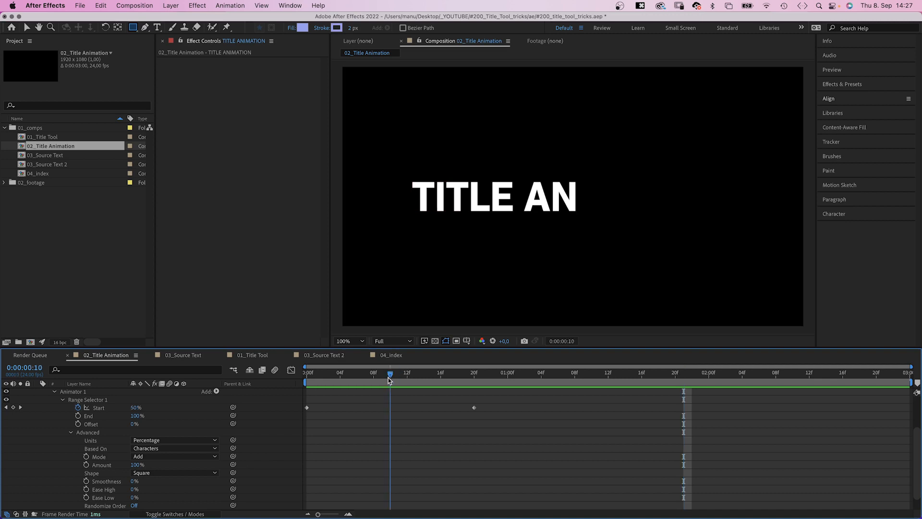
{"action": "left_click", "coordinate": [132, 505]}
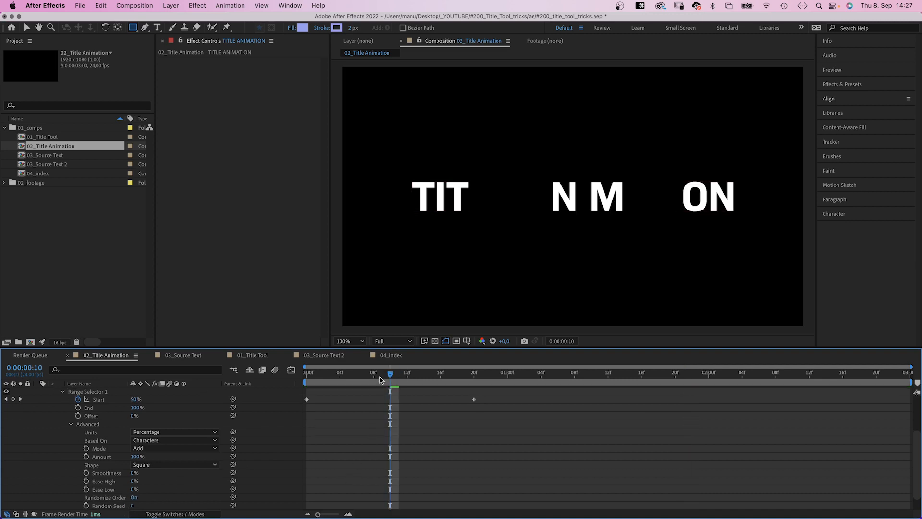
{"action": "left_click_drag", "start_coordinate": [388, 378], "coordinate": [249, 394]}
{"action": "key", "text": "space"}
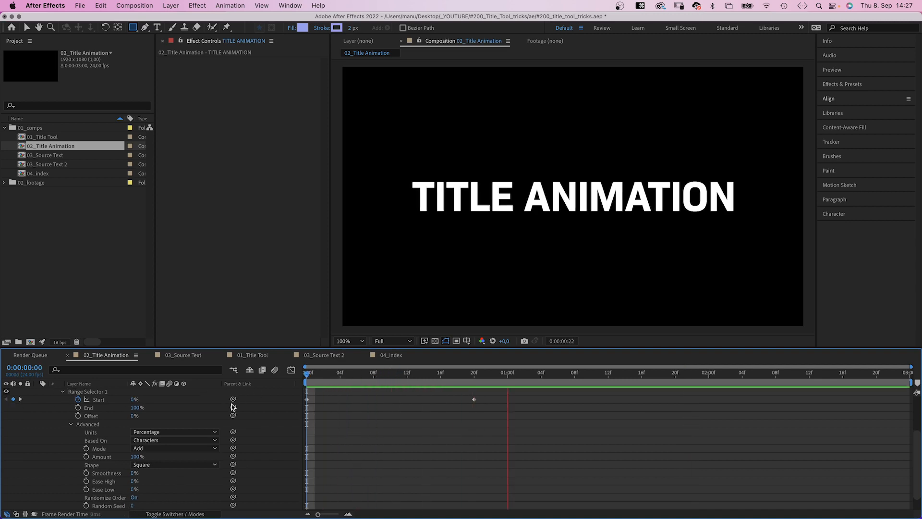
{"action": "key", "text": "space"}
{"action": "key", "text": "q"}
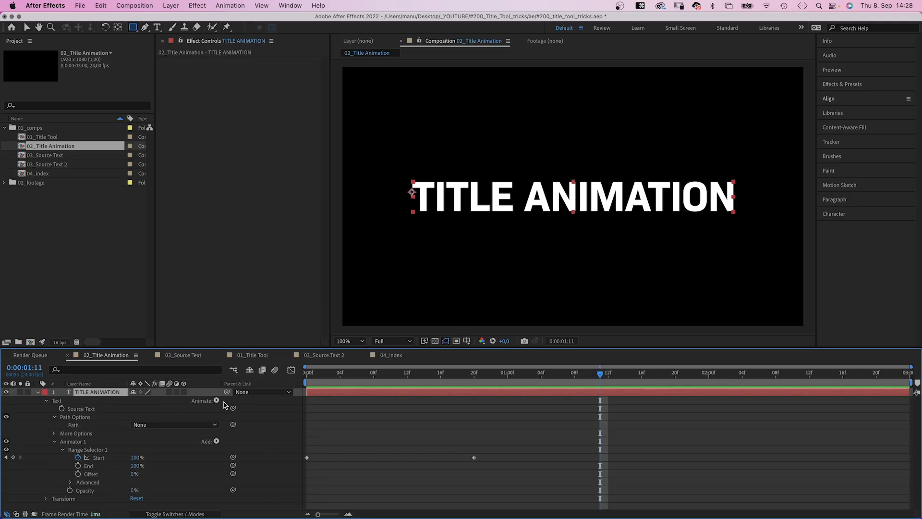
- Add a separate Position animator to the TITLE ANIMATION text and set its horizontal position to 50
{"action": "left_click", "coordinate": [216, 400]}
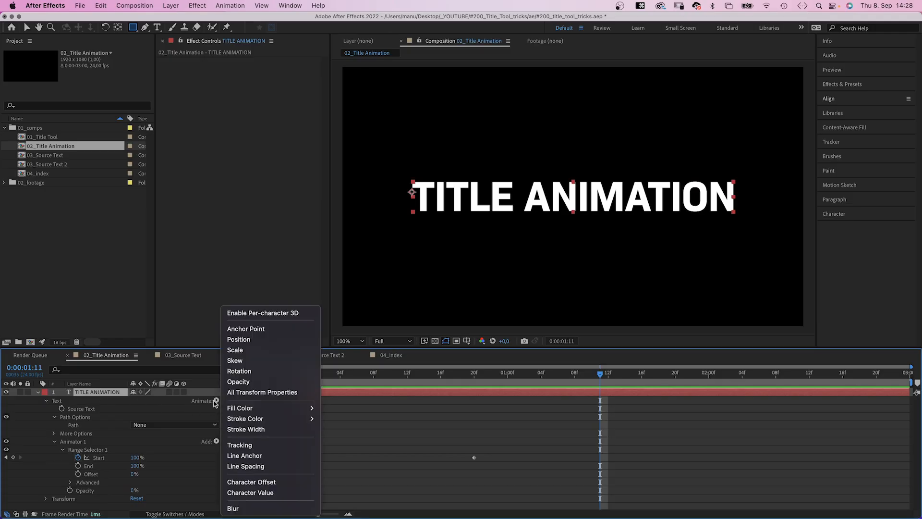
{"action": "left_click", "coordinate": [276, 342]}
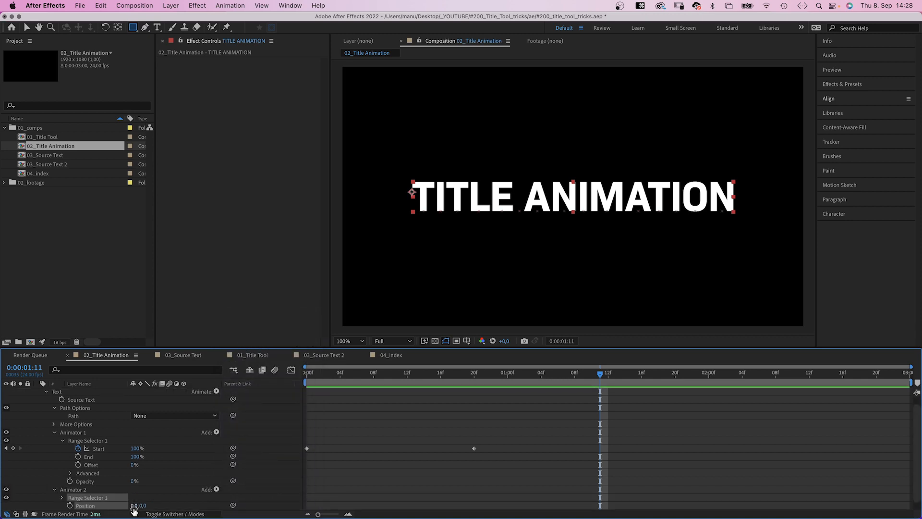
{"action": "left_click_drag", "start_coordinate": [133, 508], "coordinate": [138, 512]}
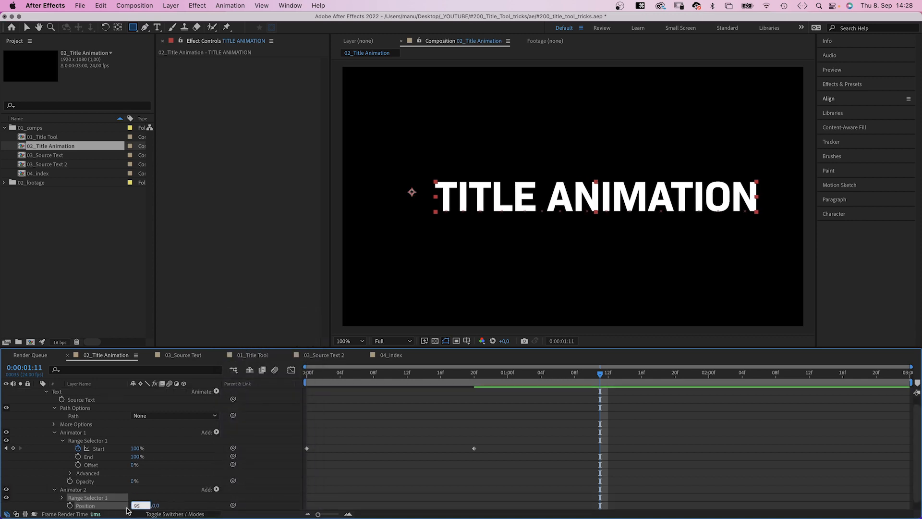
{"action": "type", "text": "50,0,0,0"}
- Link the Start of Animator 2's range selector to Animator 1's Start property and preview the combined animation
{"action": "left_click", "coordinate": [62, 497]}
{"action": "scroll", "coordinate": [61, 502], "scroll_direction": "down", "scroll_amount": 2}
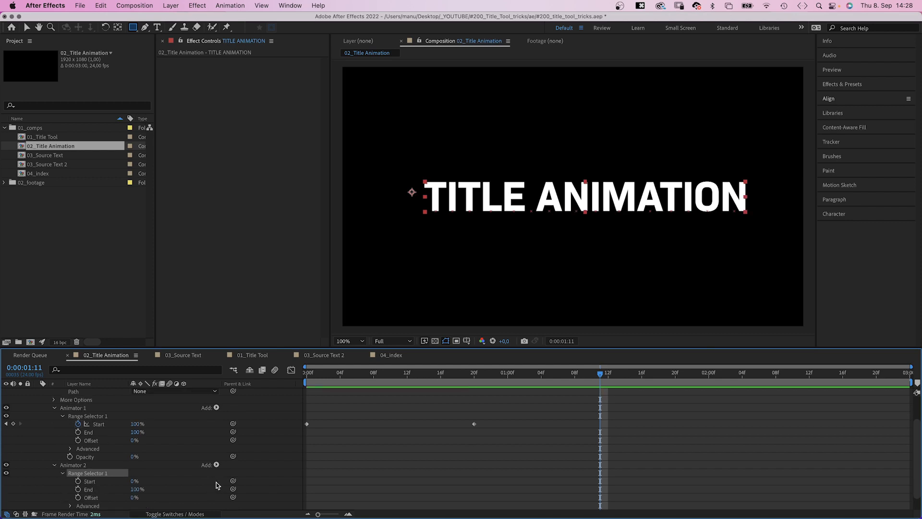
{"action": "left_click_drag", "start_coordinate": [233, 481], "coordinate": [105, 426]}
{"action": "left_click_drag", "start_coordinate": [424, 375], "coordinate": [258, 399]}
{"action": "key", "text": "space"}
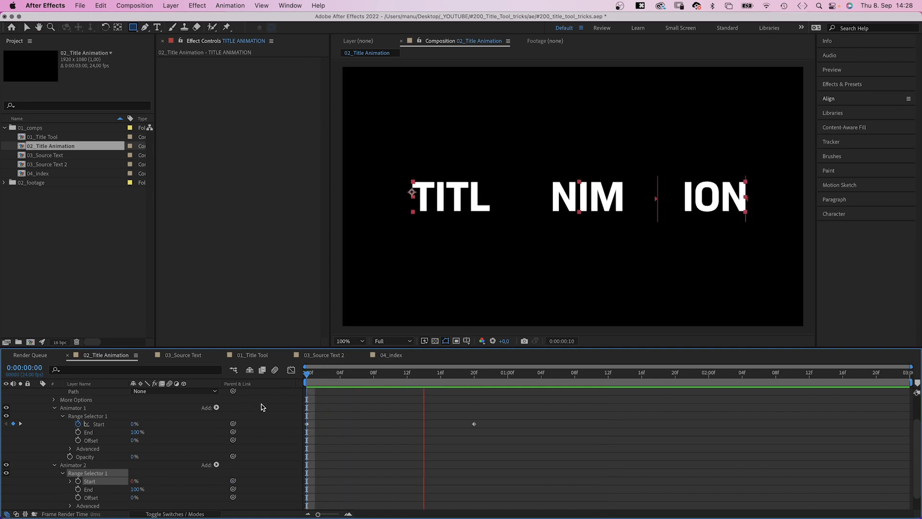
{"action": "key", "text": "space"}
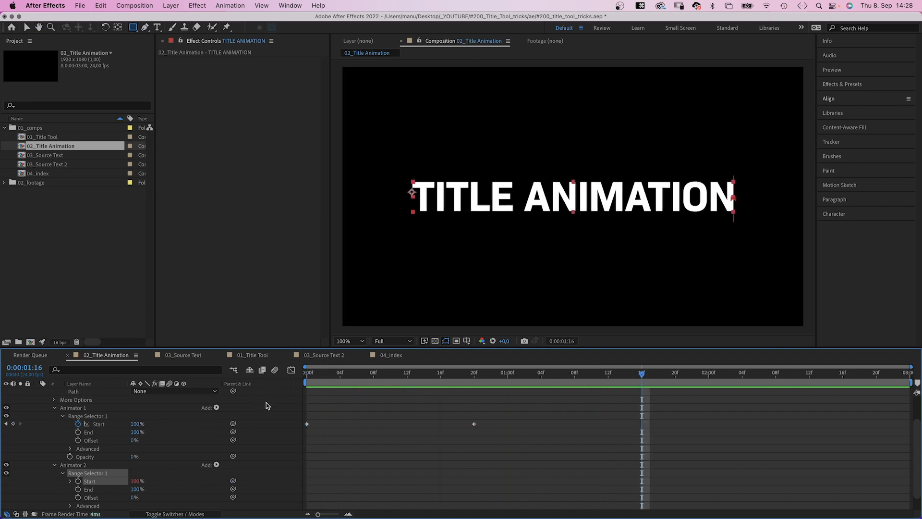
- Reshape the speed graph of Animator 1's Start keyframes for a fast start and slow finish, and preview it
{"action": "left_click_drag", "start_coordinate": [513, 412], "coordinate": [304, 428]}
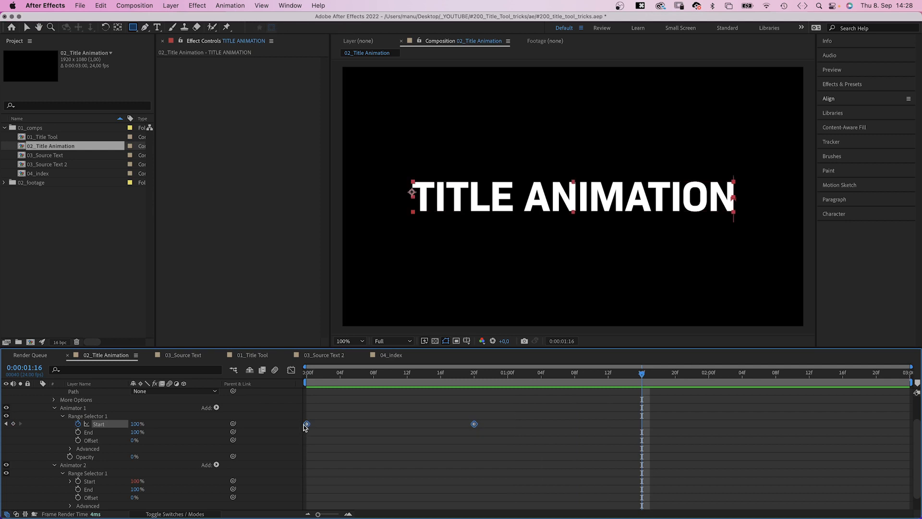
{"action": "left_click", "coordinate": [291, 370]}
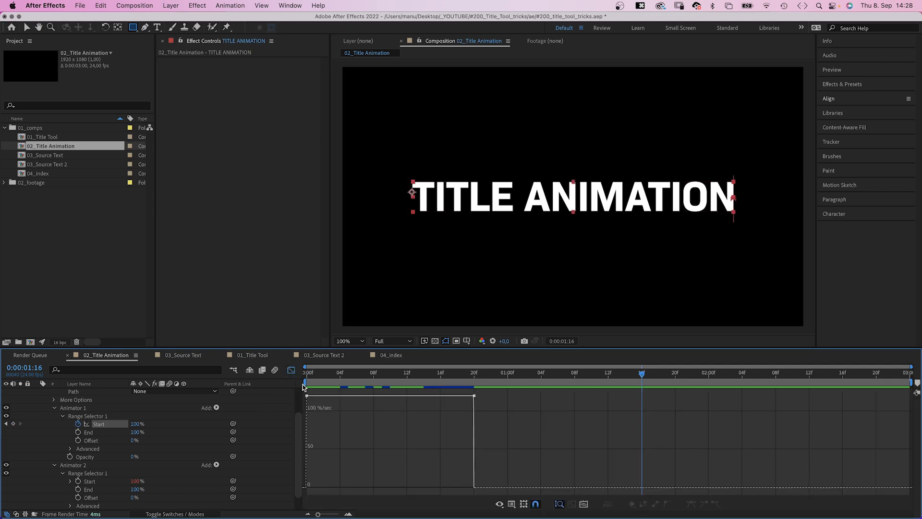
{"action": "left_click", "coordinate": [511, 504]}
{"action": "left_click", "coordinate": [488, 427]}
{"action": "left_click_drag", "start_coordinate": [458, 397], "coordinate": [393, 487]}
{"action": "left_click_drag", "start_coordinate": [324, 471], "coordinate": [318, 487]}
{"action": "left_click", "coordinate": [307, 374]}
{"action": "key", "text": "space"}
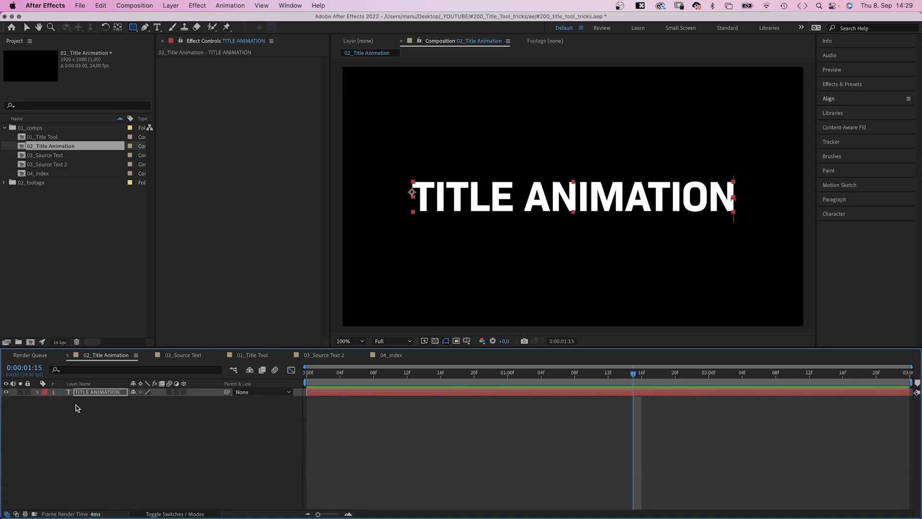
- Duplicate the TITLE ANIMATION layer and swap the copy's fill and stroke, giving it a 1 px white outline
{"action": "key", "text": "super+d"}
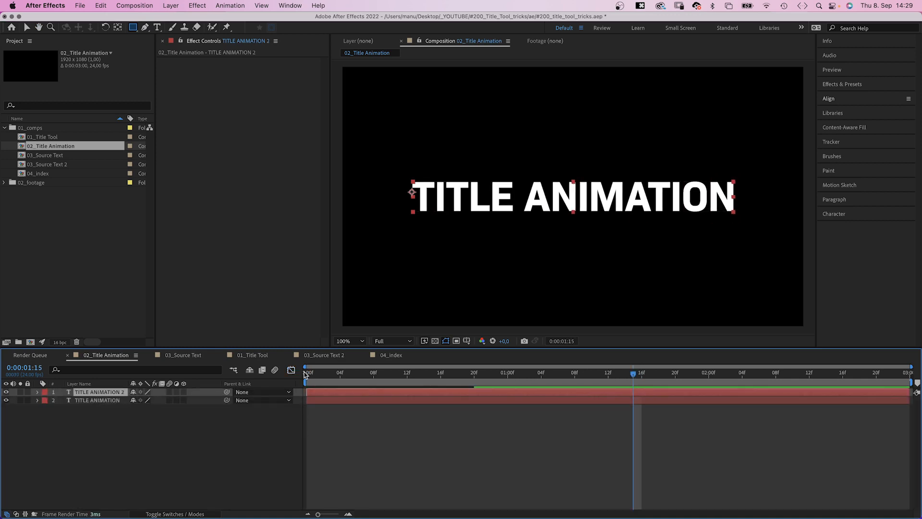
{"action": "left_click", "coordinate": [835, 214]}
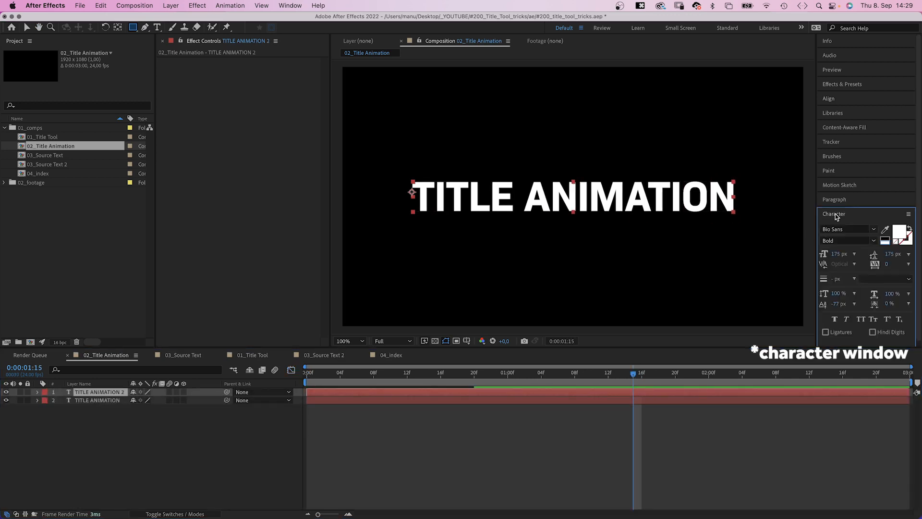
{"action": "left_click", "coordinate": [910, 229]}
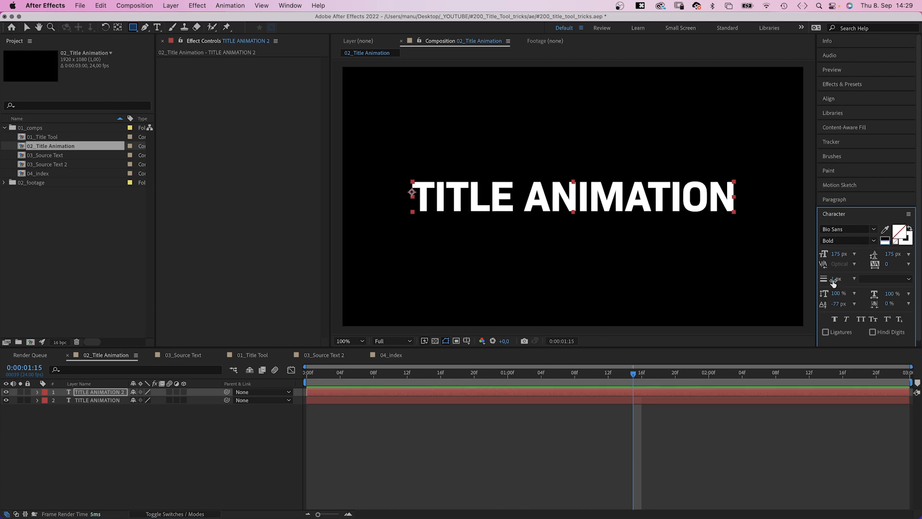
- Set the Random Seed of Animator 1's range selector on the TITLE ANIMATION 2 layer to 100 and preview the reveal
{"action": "left_click_drag", "start_coordinate": [606, 376], "coordinate": [365, 377]}
{"action": "left_click", "coordinate": [37, 392]}
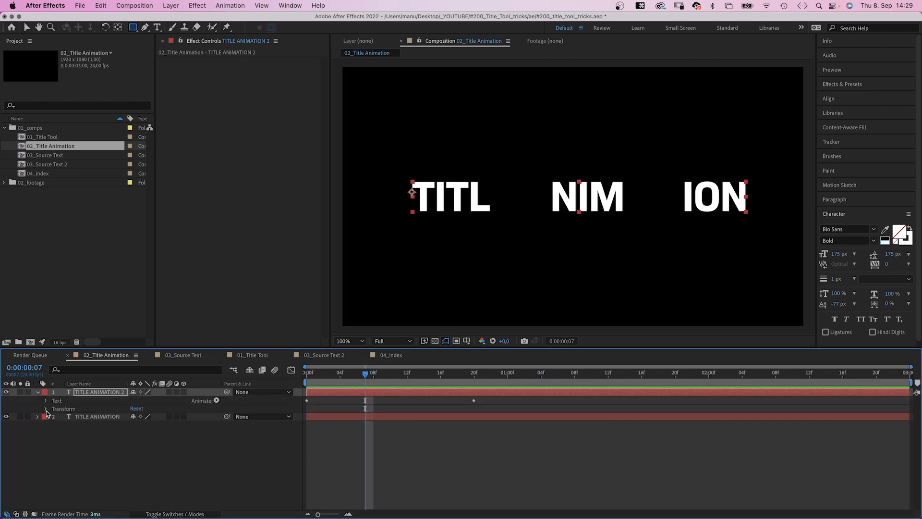
{"action": "left_click", "coordinate": [46, 400]}
{"action": "left_click", "coordinate": [54, 433]}
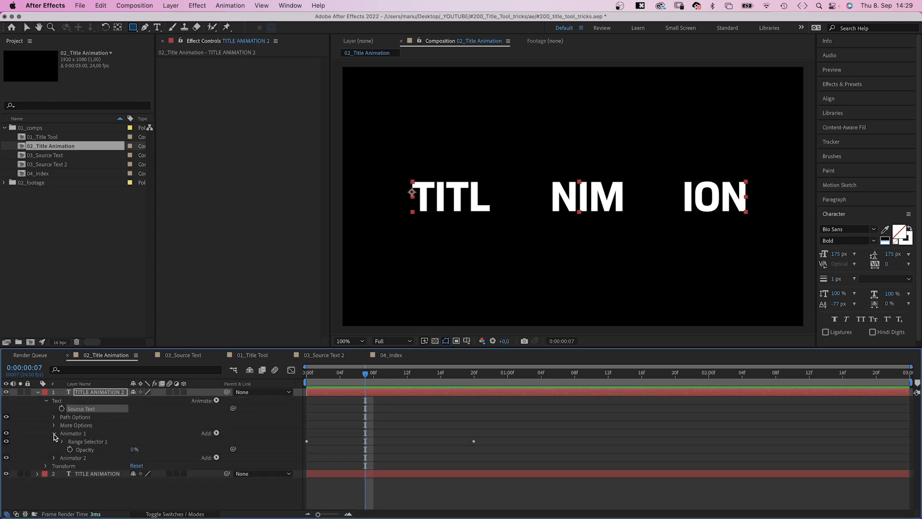
{"action": "left_click", "coordinate": [62, 441]}
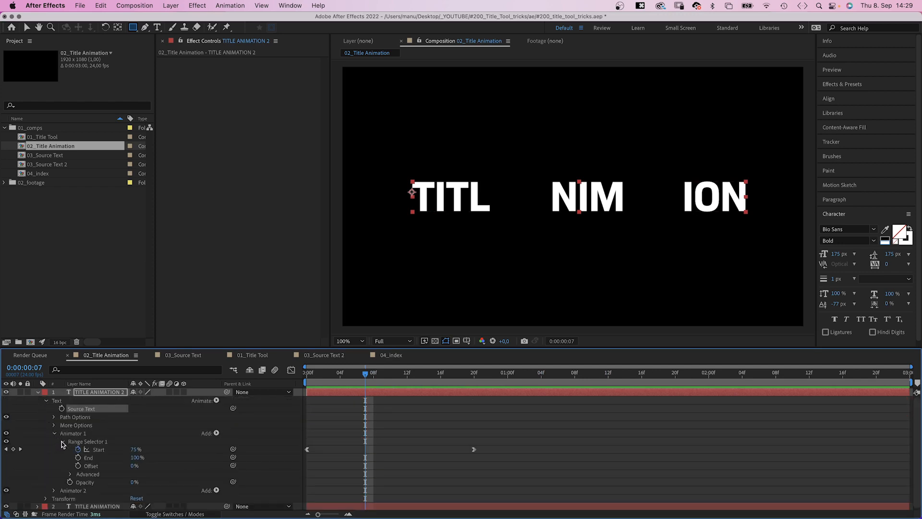
{"action": "left_click", "coordinate": [70, 474]}
{"action": "left_click", "coordinate": [132, 505]}
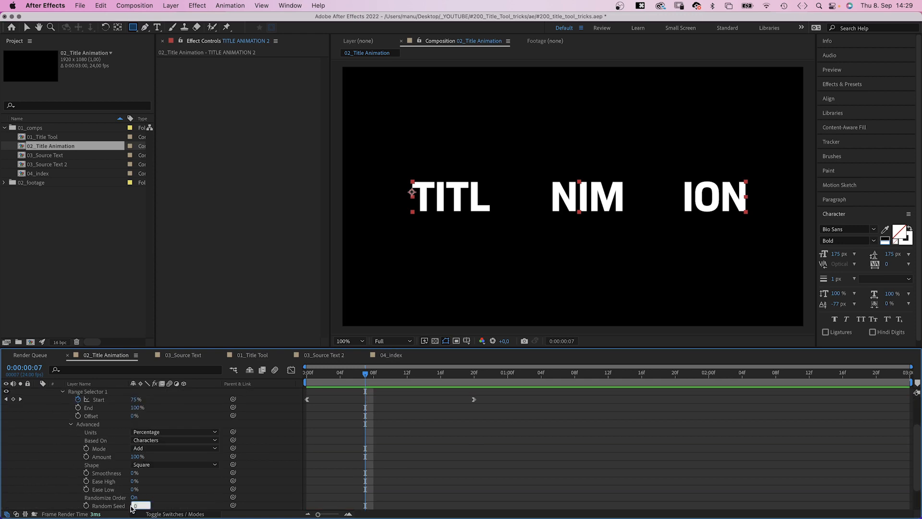
{"action": "type", "text": "100"}
{"action": "key", "text": "Return"}
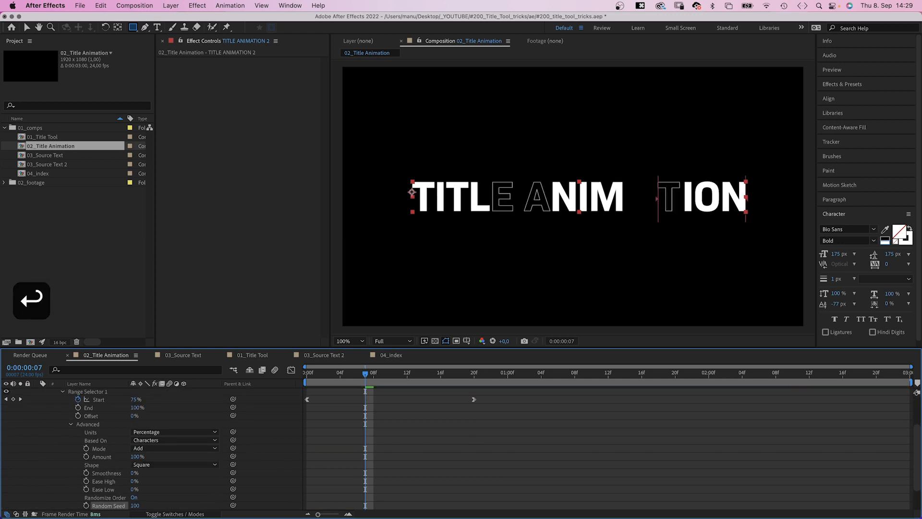
{"action": "left_click_drag", "start_coordinate": [321, 378], "coordinate": [284, 387]}
{"action": "key", "text": "space"}
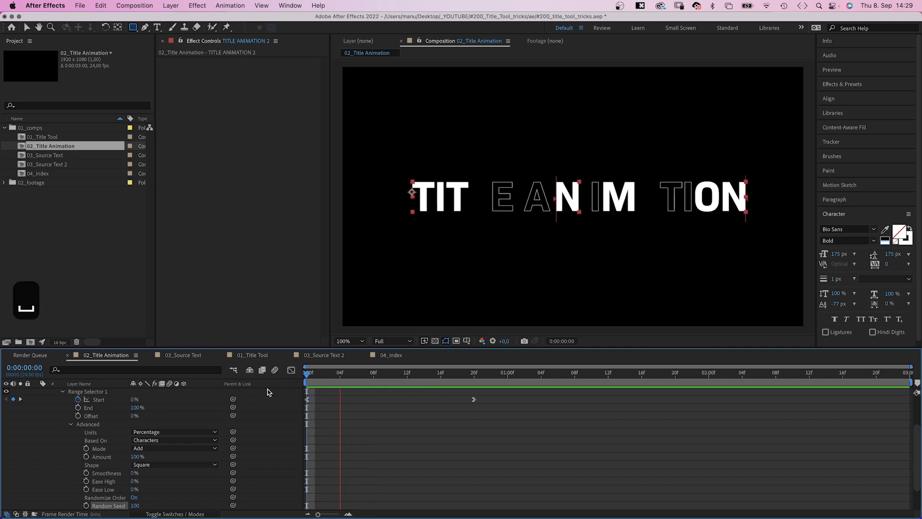
{"action": "key", "text": "space"}
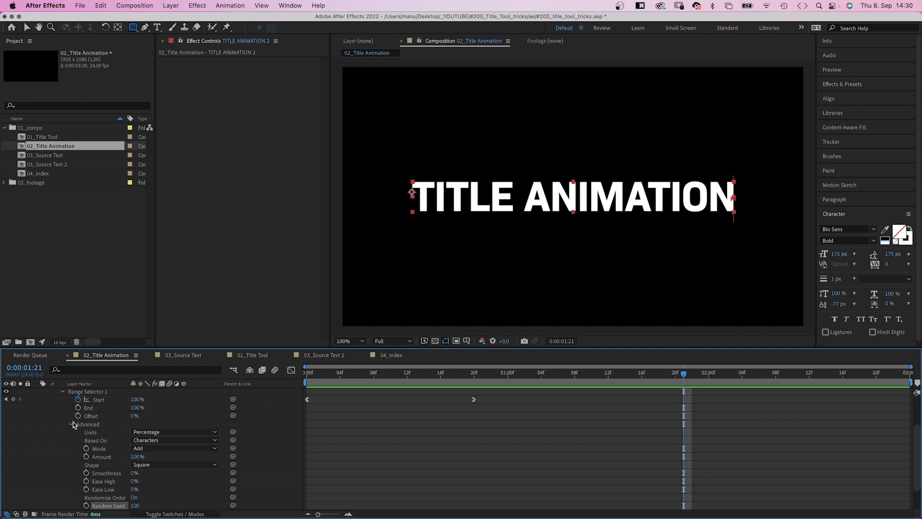
- Add a Scale property to Animator 2 of the TITLE ANIMATION 2 layer
{"action": "left_click", "coordinate": [72, 423]}
{"action": "left_click", "coordinate": [53, 434]}
{"action": "left_click", "coordinate": [72, 442]}
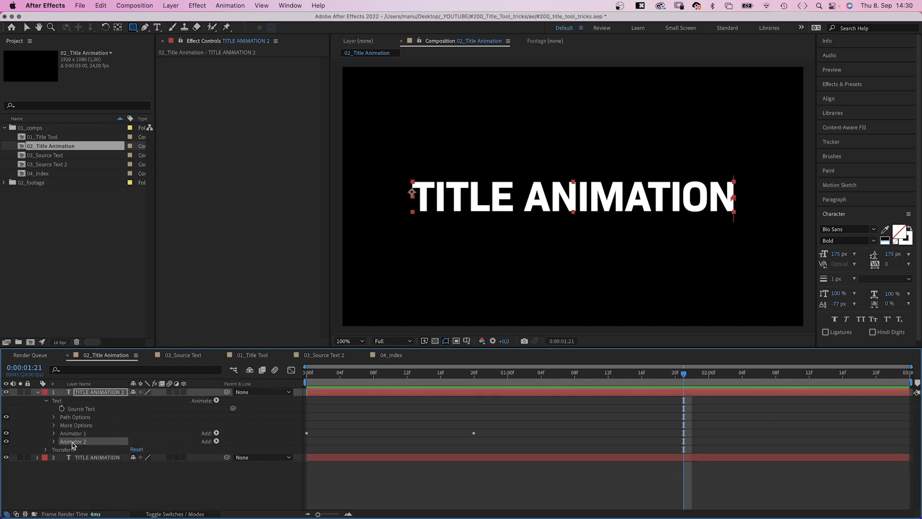
{"action": "left_click", "coordinate": [54, 442]}
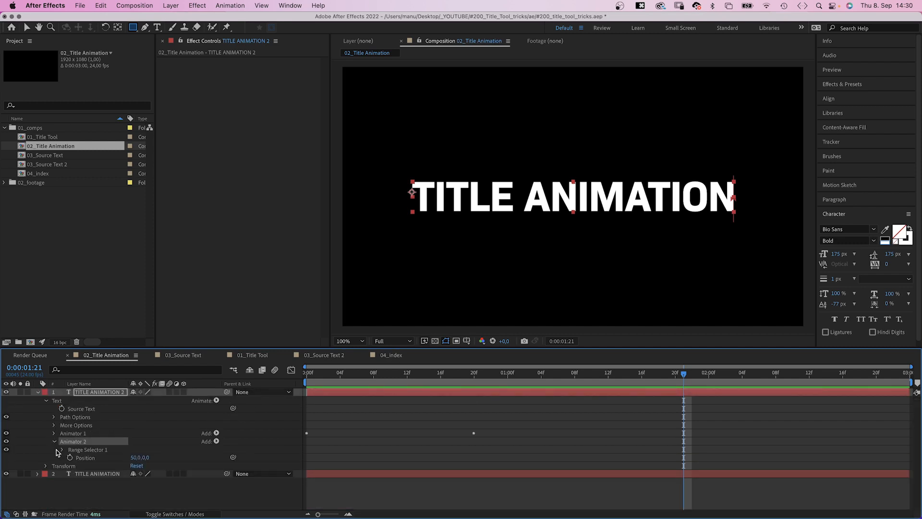
{"action": "left_click", "coordinate": [216, 401]}
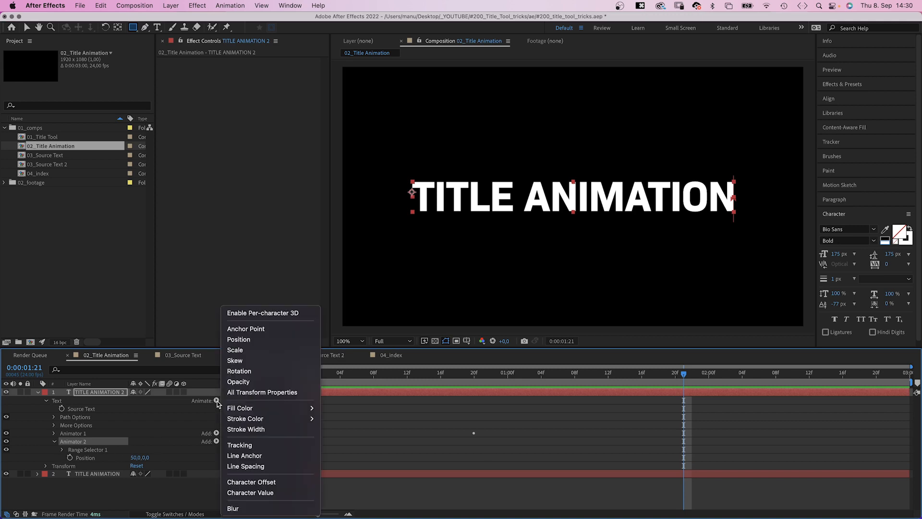
{"action": "left_click", "coordinate": [249, 353]}
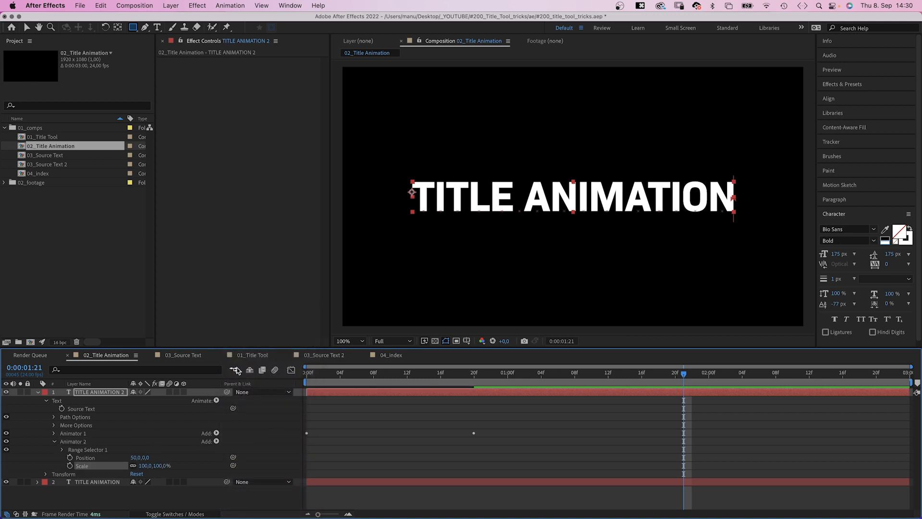
- Set Animator 2's Scale to 250% and preview the outlined title's animation
{"action": "left_click", "coordinate": [143, 466]}
{"action": "type", "text": "250"}
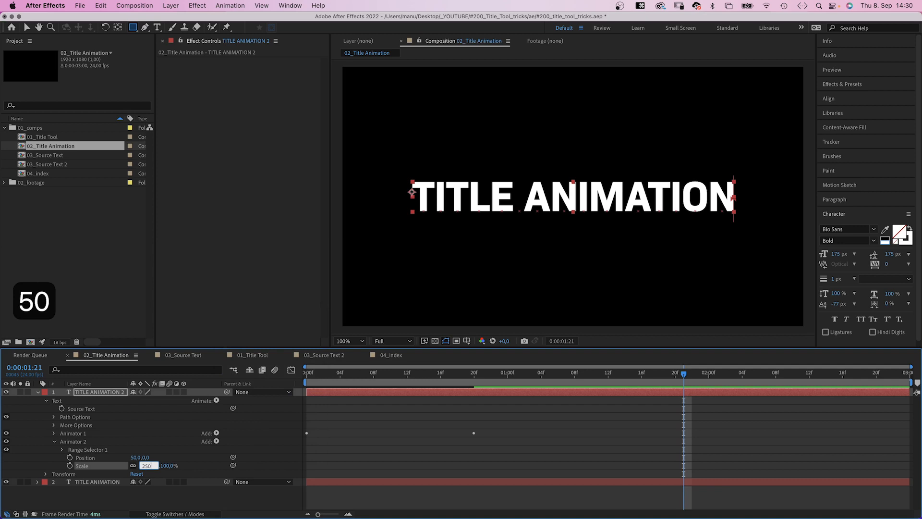
{"action": "key", "text": "Return"}
{"action": "left_click", "coordinate": [565, 373]}
{"action": "key", "text": "space"}
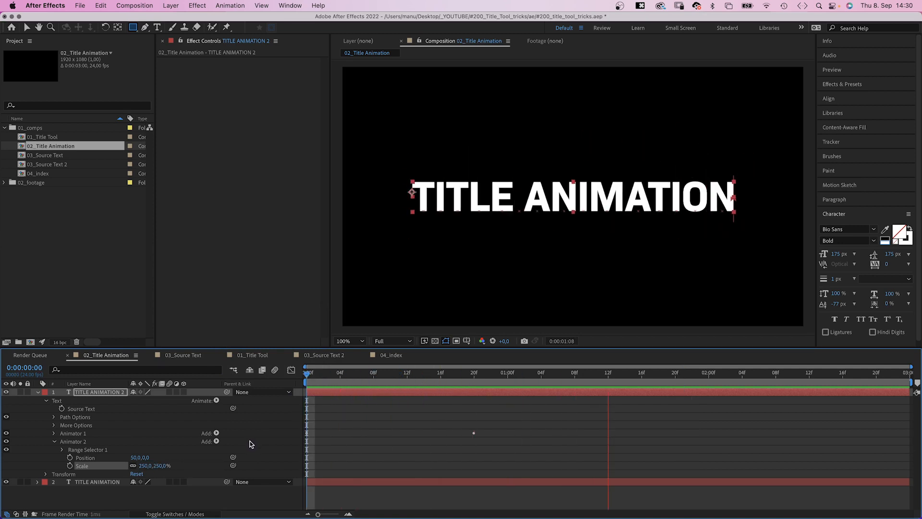
{"action": "key", "text": "space"}
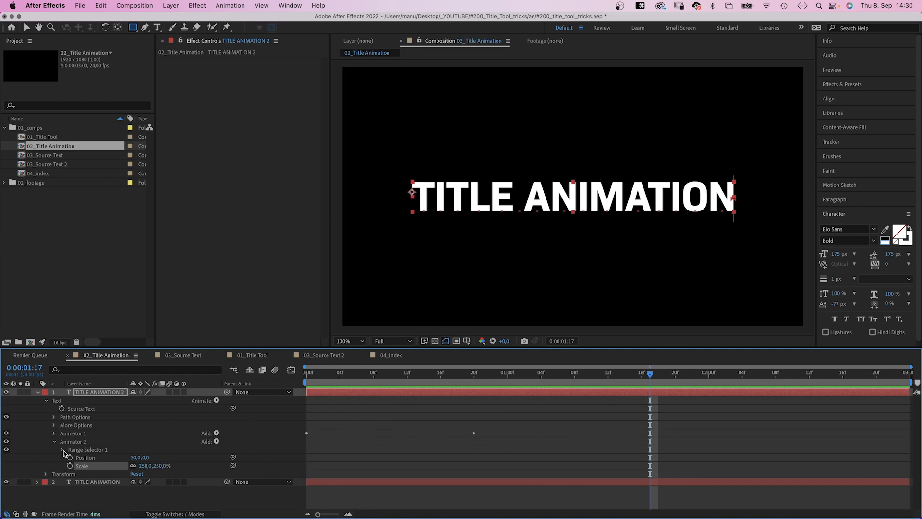
- Link the Source Text of the TITLE ANIMATION layer to the Source Text of TITLE ANIMATION 2
{"action": "left_click", "coordinate": [37, 482]}
{"action": "scroll", "coordinate": [42, 489], "scroll_direction": "down", "scroll_amount": 3}
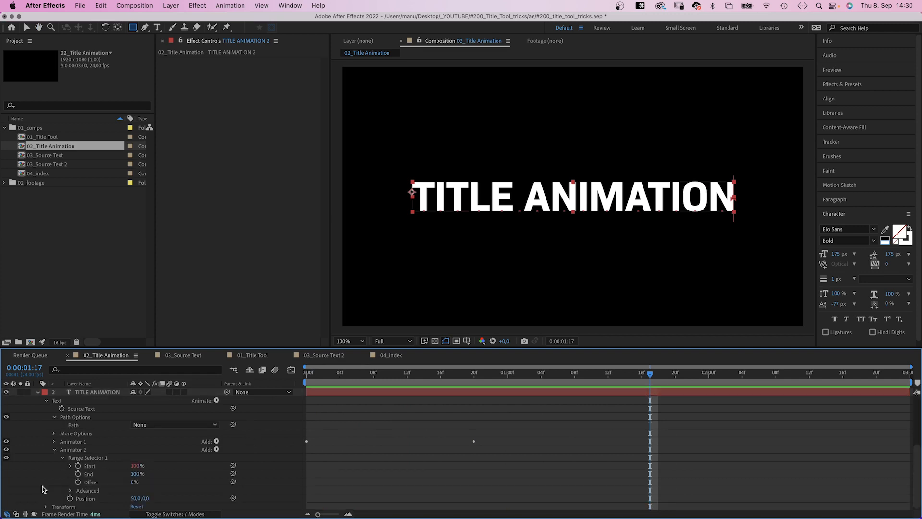
{"action": "left_click", "coordinate": [54, 450]}
{"action": "left_click_drag", "start_coordinate": [916, 431], "coordinate": [917, 394]}
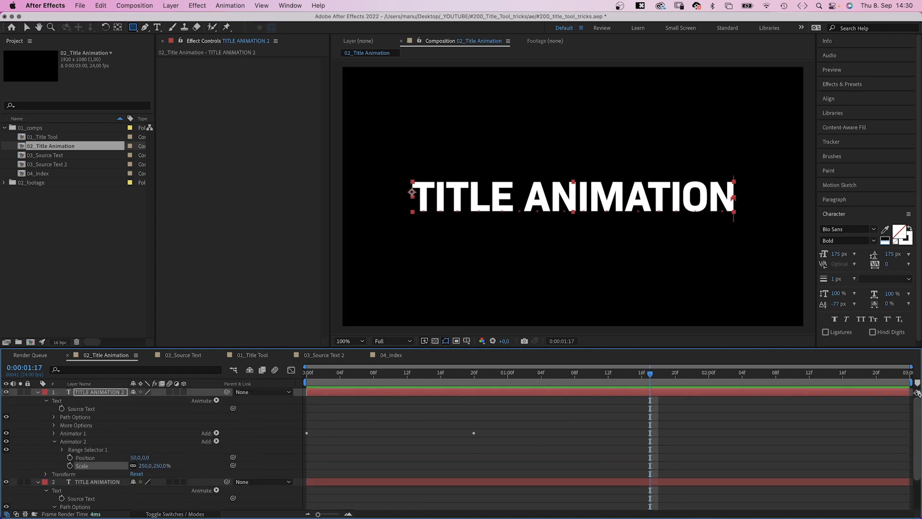
{"action": "left_click_drag", "start_coordinate": [234, 499], "coordinate": [97, 413]}
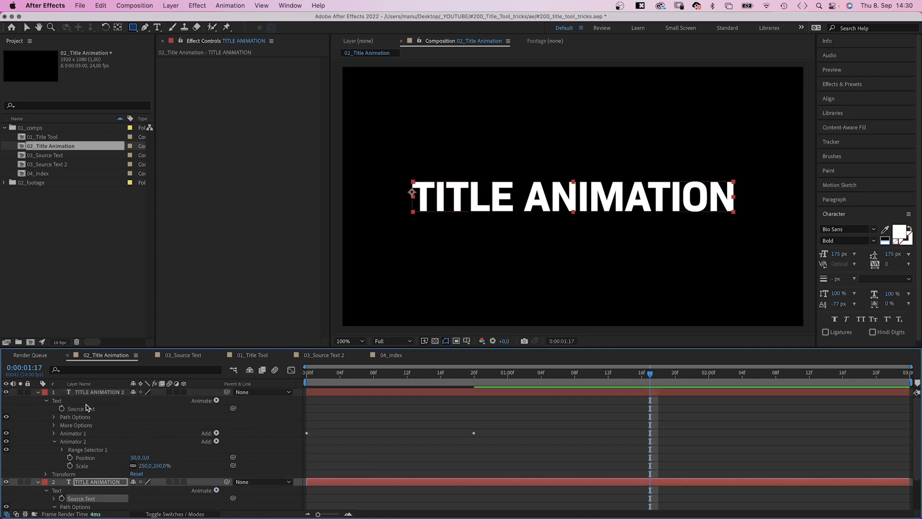
- Replace the text of the TITLE ANIMATION 2 layer with TITLE TOOL
{"action": "left_click", "coordinate": [91, 392]}
{"action": "double_click", "coordinate": [102, 393]}
{"action": "type", "text": "T"}
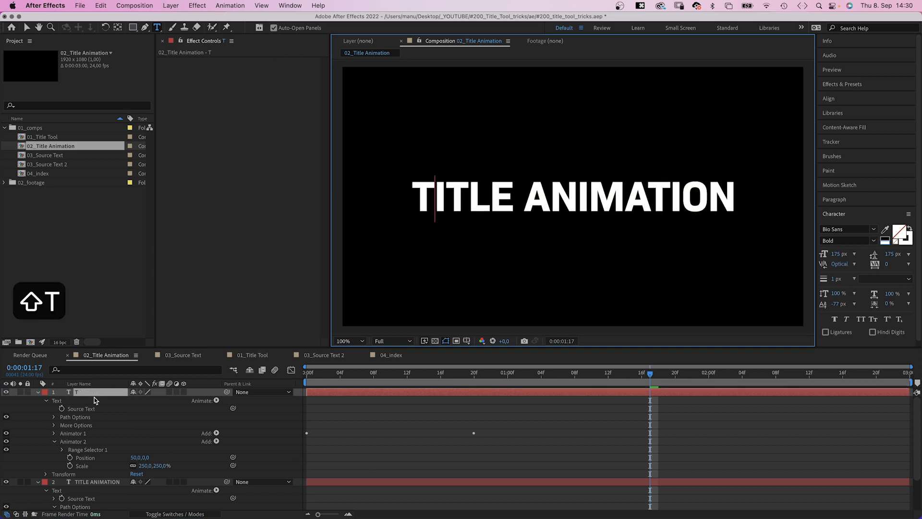
{"action": "type", "text": "ITLE TOOL"}
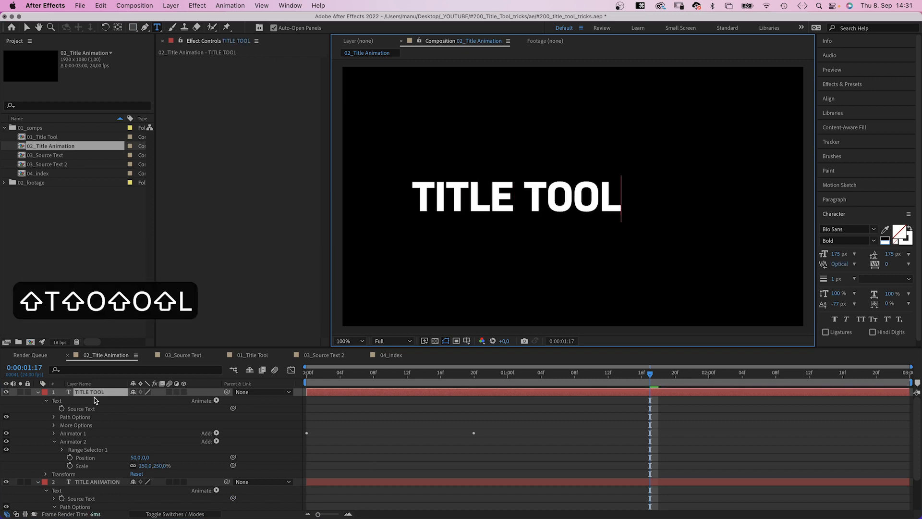
{"action": "left_click", "coordinate": [46, 428]}
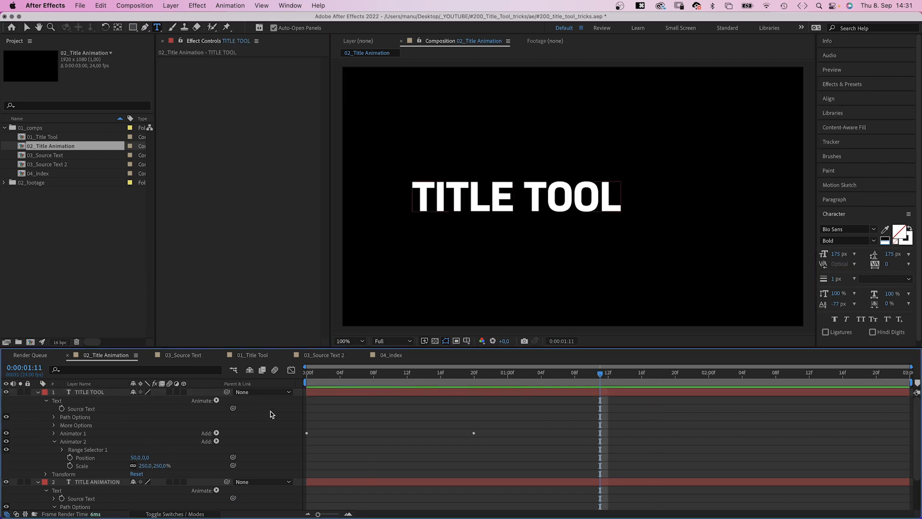
- Shift the TITLE ANIMATION layer to start at frame 3 and preview the staggered animation
{"action": "left_click", "coordinate": [324, 390]}
{"action": "left_click_drag", "start_coordinate": [315, 482], "coordinate": [344, 480]}
{"action": "key", "text": "space"}
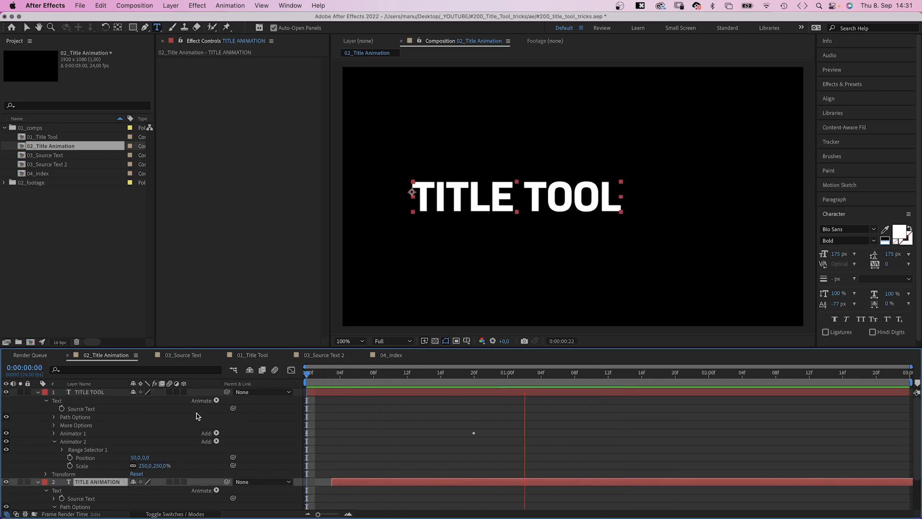
{"action": "key", "text": "space"}
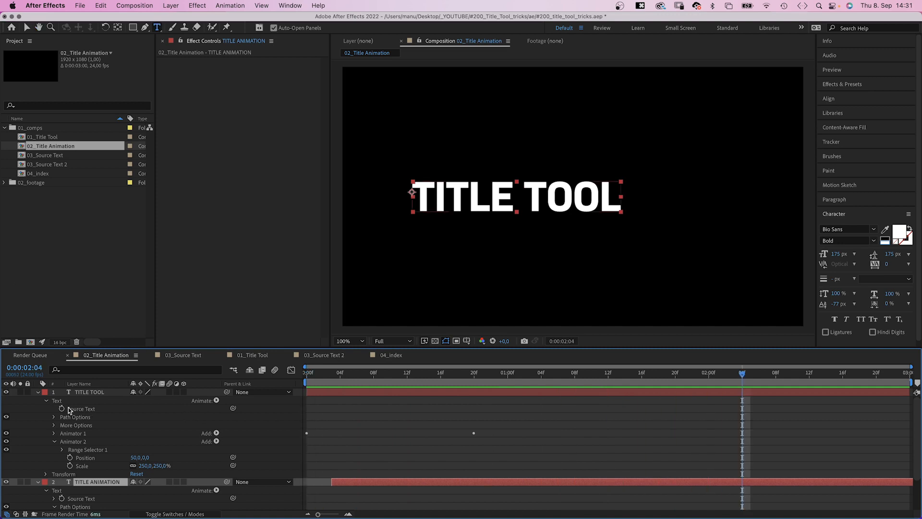
- Add an Anchor Point animator to the TITLE ANIMATION layer and keyframe it at -250, 0 on frame 3
{"action": "left_click", "coordinate": [38, 393]}
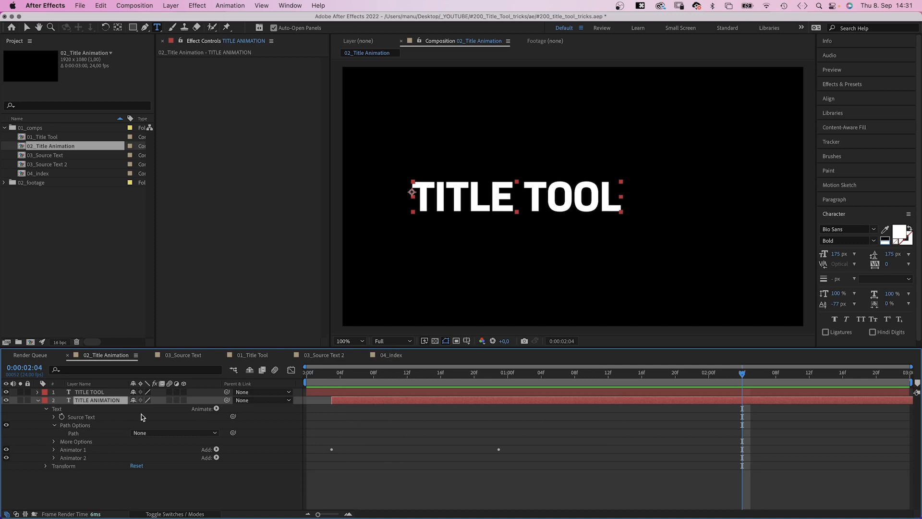
{"action": "left_click", "coordinate": [216, 409]}
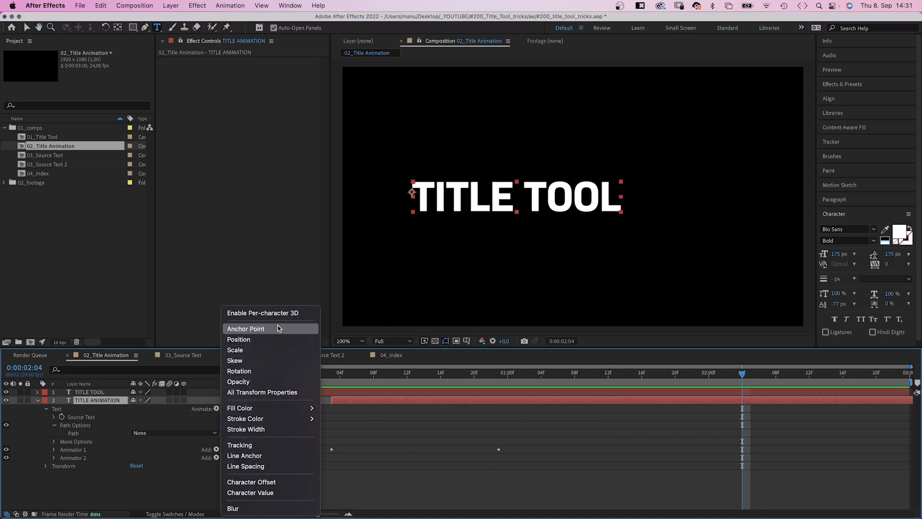
{"action": "left_click", "coordinate": [251, 331]}
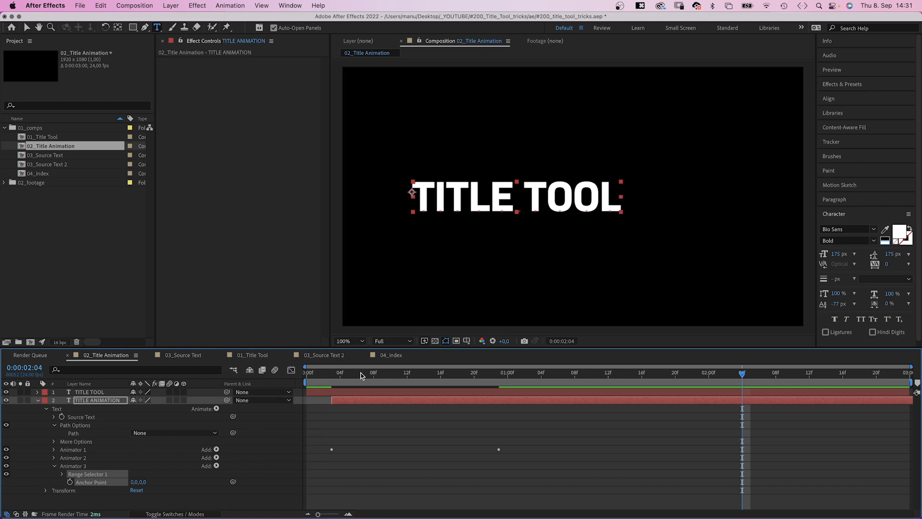
{"action": "left_click", "coordinate": [332, 373]}
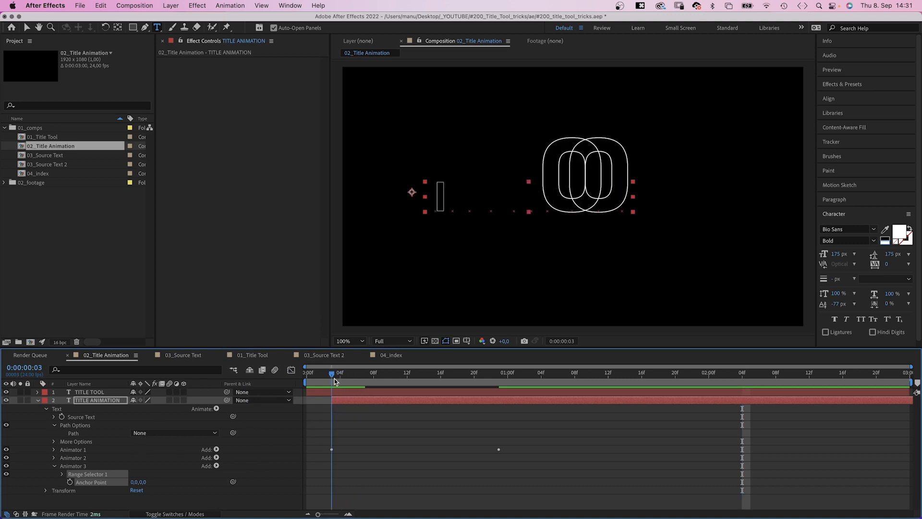
{"action": "left_click", "coordinate": [136, 481]}
{"action": "type", "text": "-250"}
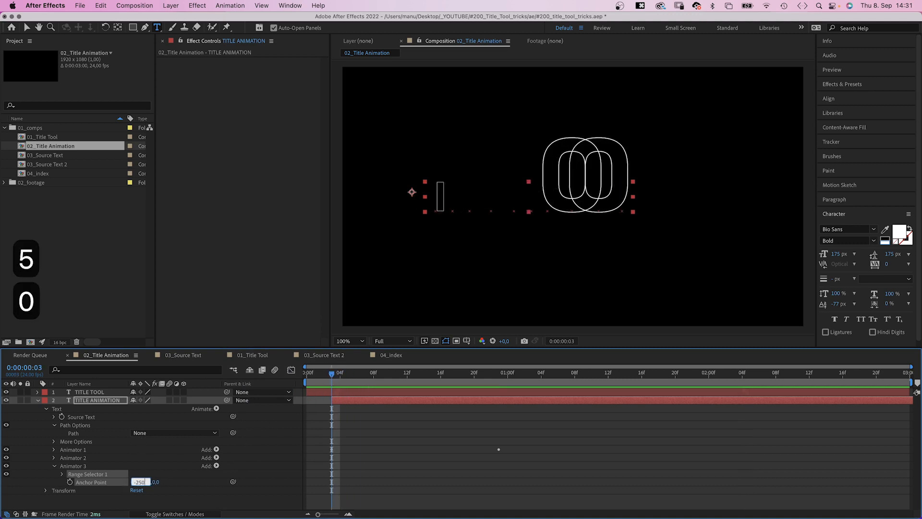
{"action": "key", "text": "Return"}
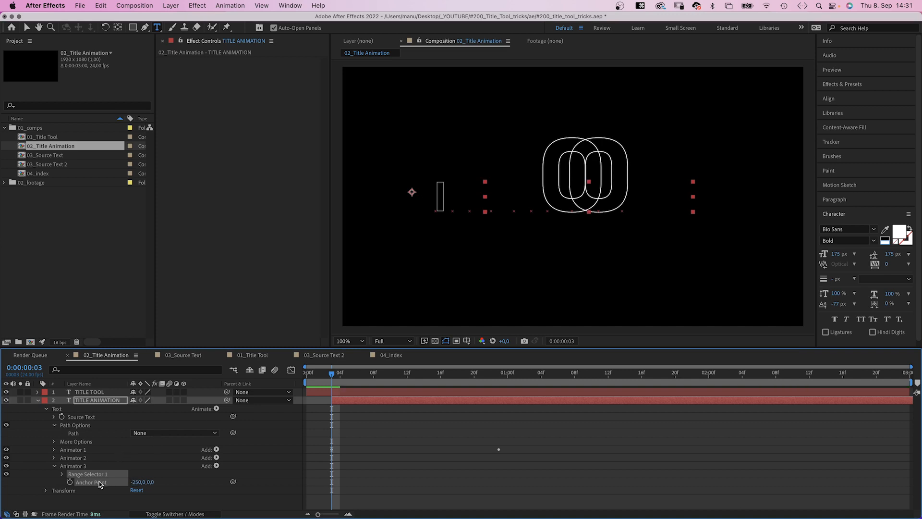
{"action": "left_click", "coordinate": [69, 482]}
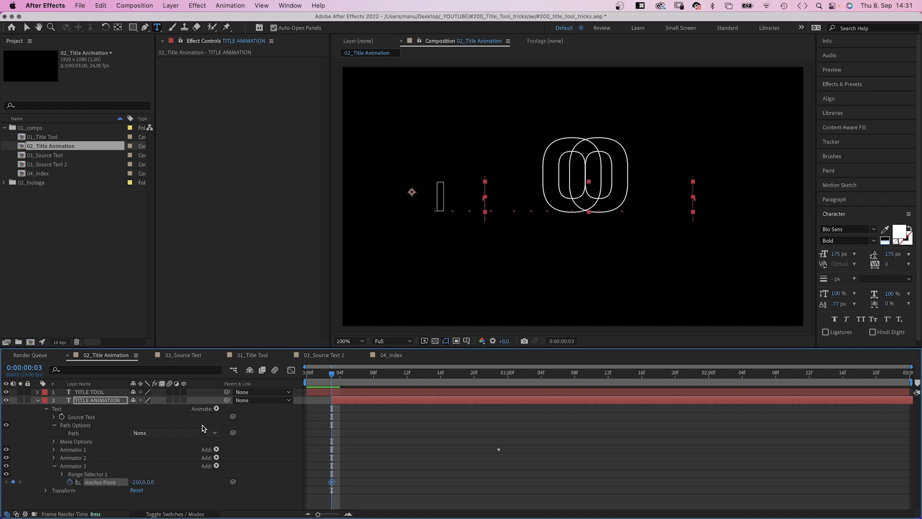
- Keyframe Animator 3's Anchor Point at 0, 0 on frame 12
{"action": "left_click_drag", "start_coordinate": [365, 375], "coordinate": [406, 377]}
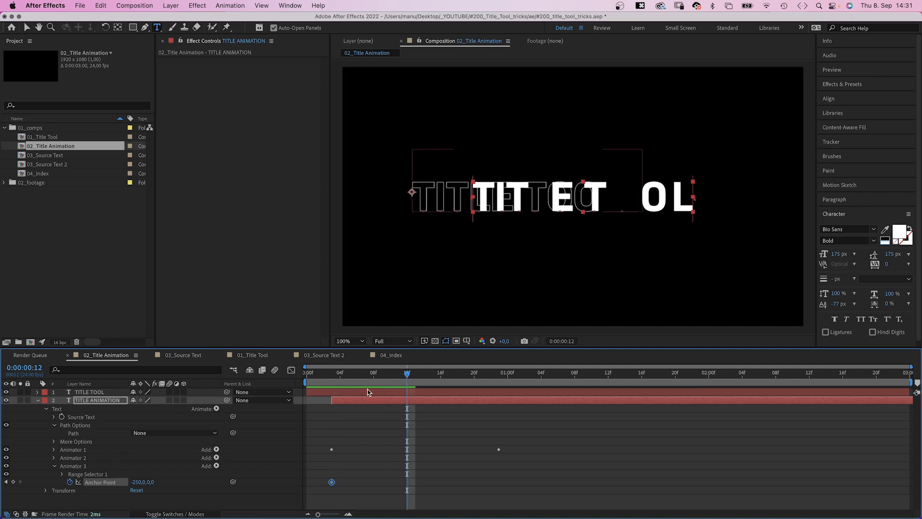
{"action": "left_click", "coordinate": [136, 482]}
{"action": "type", "text": "0"}
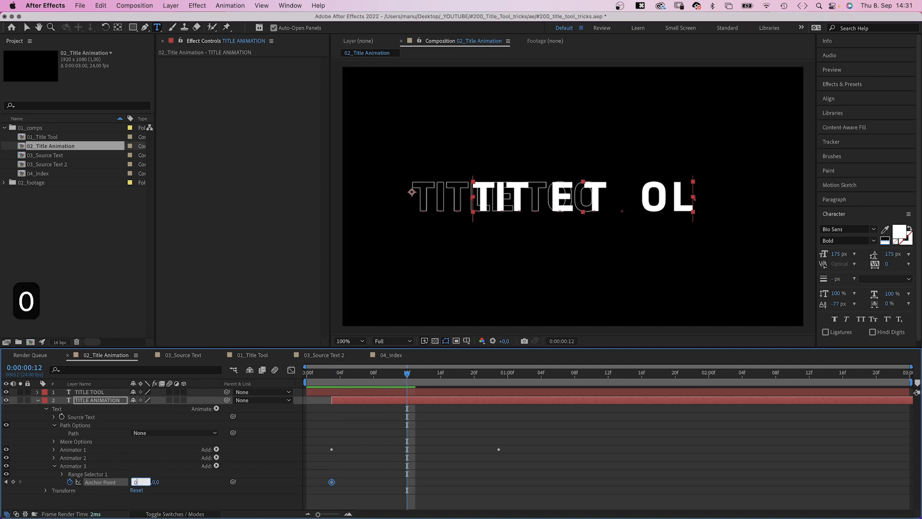
{"action": "key", "text": "Return"}
- Reshape the speed graph of the Anchor Point keyframes for a fast start and a slow finish
{"action": "left_click", "coordinate": [291, 370]}
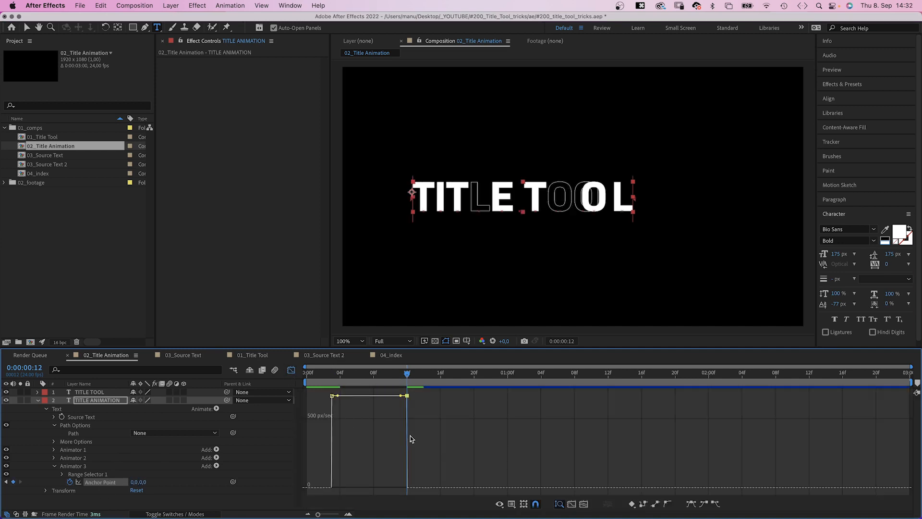
{"action": "left_click_drag", "start_coordinate": [402, 397], "coordinate": [326, 466]}
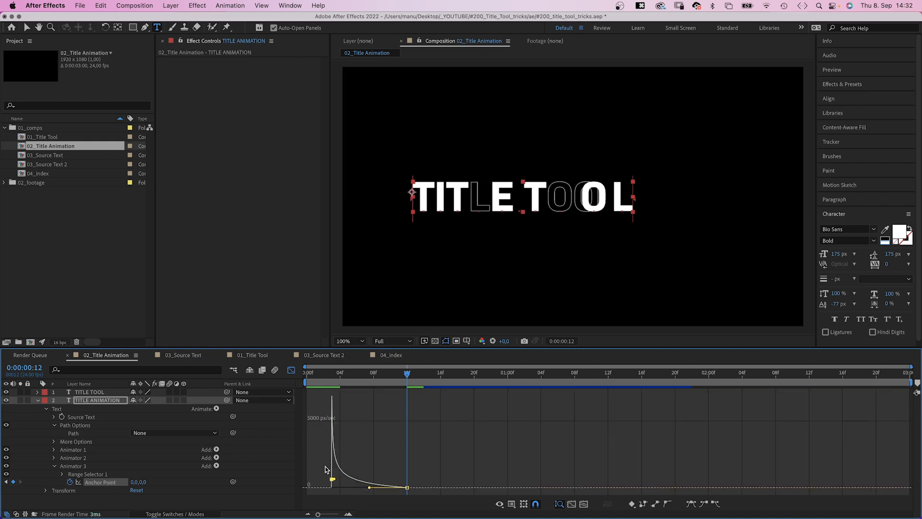
{"action": "left_click", "coordinate": [291, 370]}
- Add an Anchor Point animator to the TITLE TOOL layer
{"action": "left_click", "coordinate": [328, 378]}
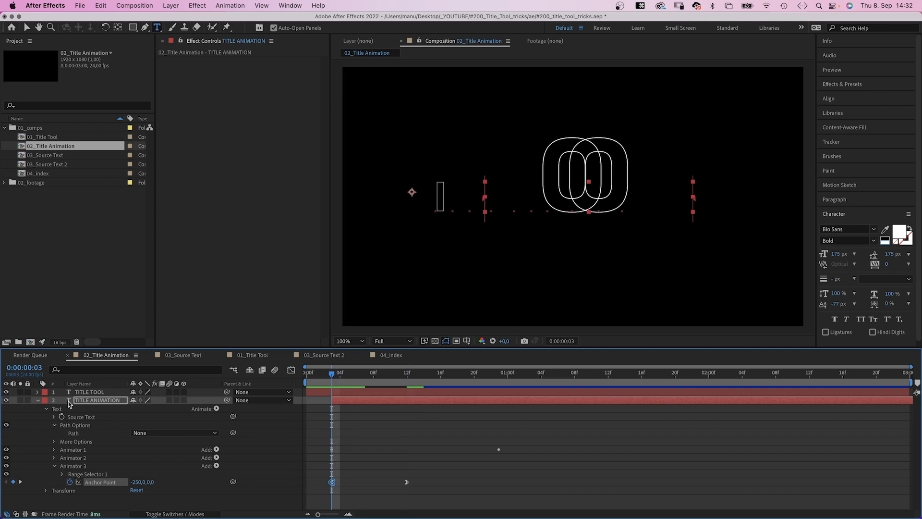
{"action": "left_click", "coordinate": [90, 392]}
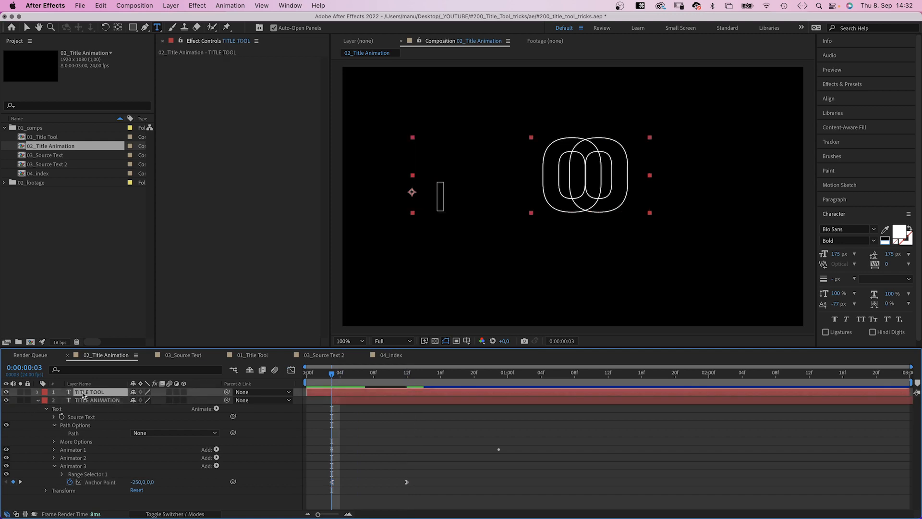
{"action": "left_click", "coordinate": [38, 392]}
{"action": "left_click", "coordinate": [54, 442]}
{"action": "left_click", "coordinate": [216, 400]}
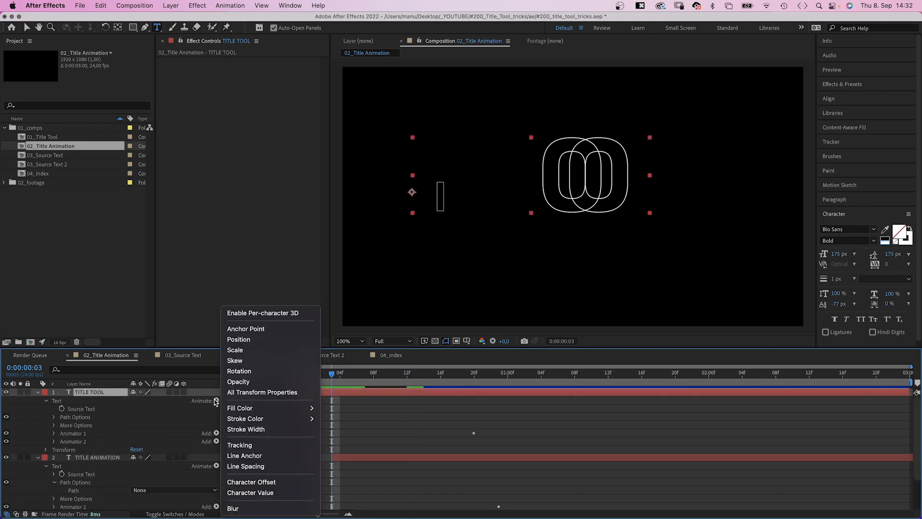
{"action": "left_click", "coordinate": [266, 328]}
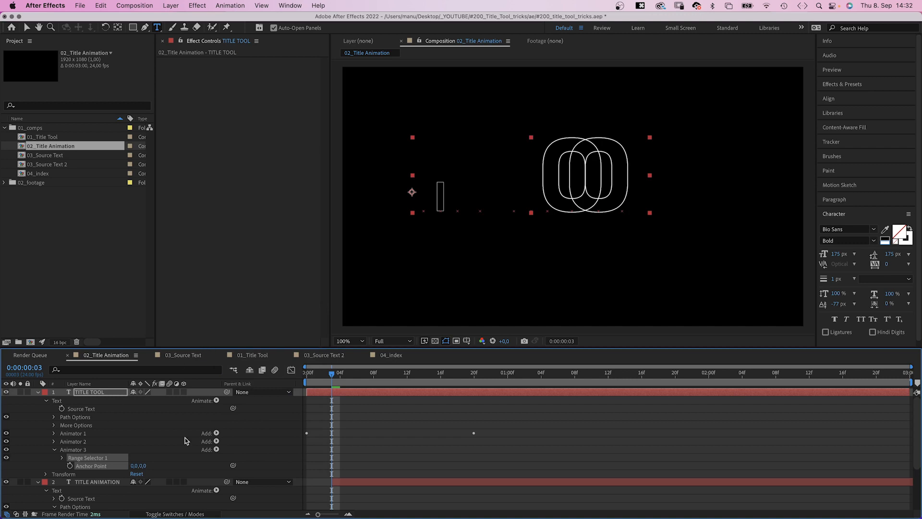
- Link the TITLE TOOL layer's animated Anchor Point to the TITLE ANIMATION layer's Anchor Point and preview the result
{"action": "scroll", "coordinate": [907, 458], "scroll_direction": "down", "scroll_amount": 5}
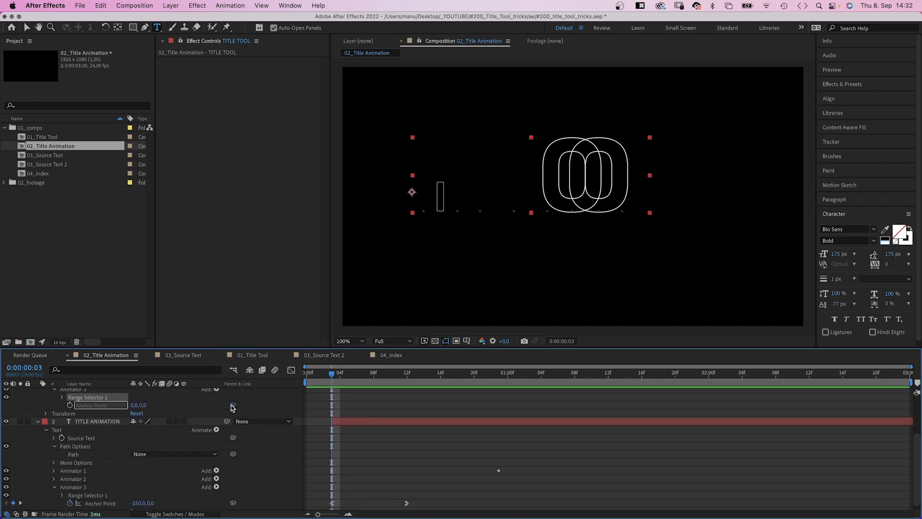
{"action": "left_click_drag", "start_coordinate": [233, 404], "coordinate": [110, 502]}
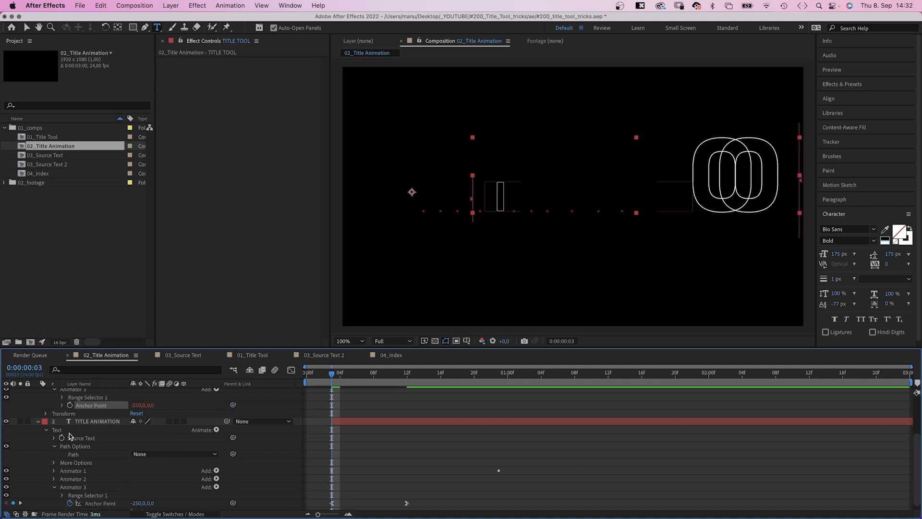
{"action": "left_click", "coordinate": [38, 421]}
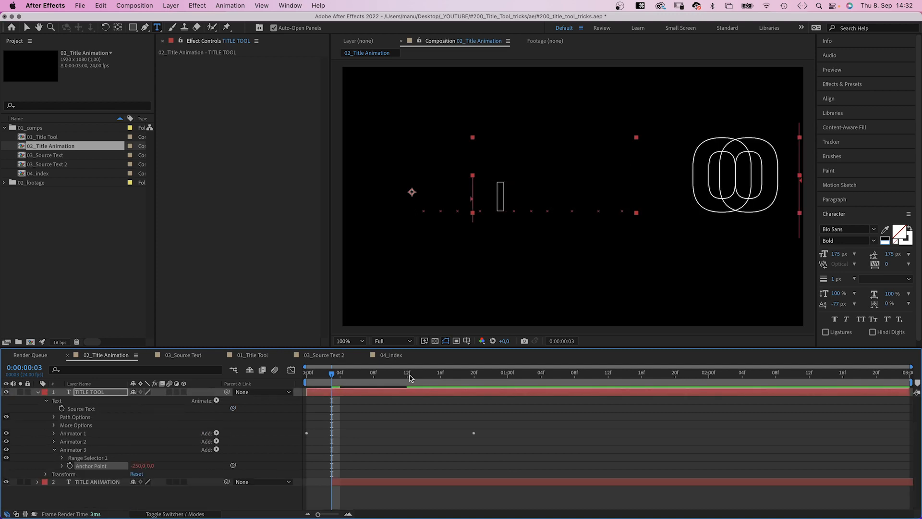
{"action": "left_click_drag", "start_coordinate": [410, 377], "coordinate": [253, 399]}
{"action": "key", "text": "space"}
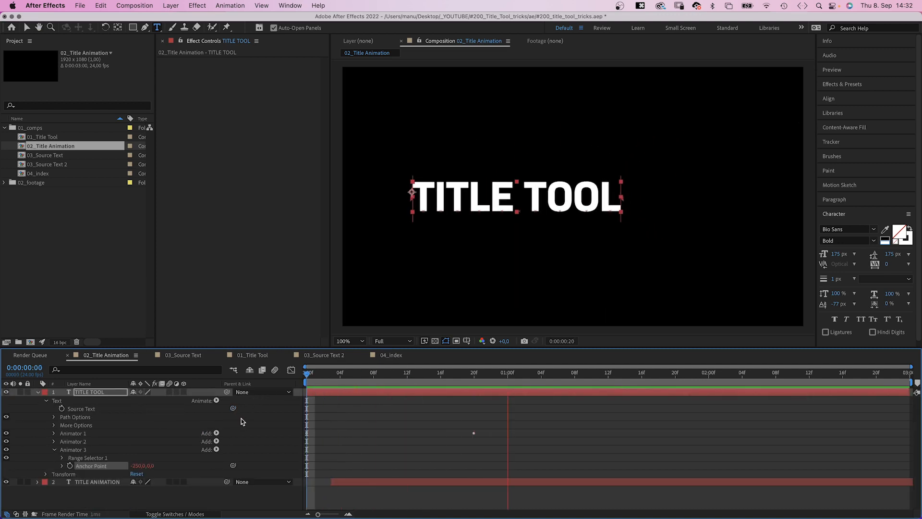
{"action": "left_click", "coordinate": [222, 500]}
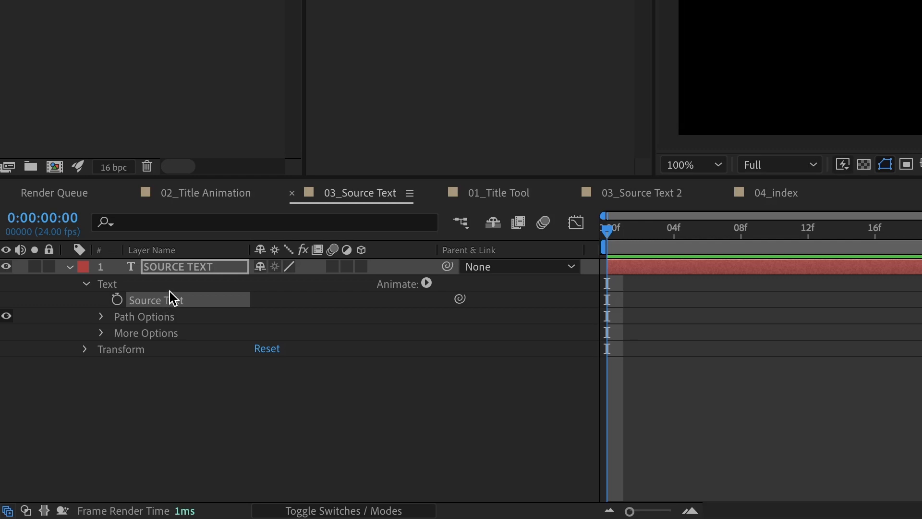
- Keyframe the SOURCE TEXT layer's Source Text at frame 0 and change the fill colour to magenta on frame 1
{"action": "left_click", "coordinate": [117, 299]}
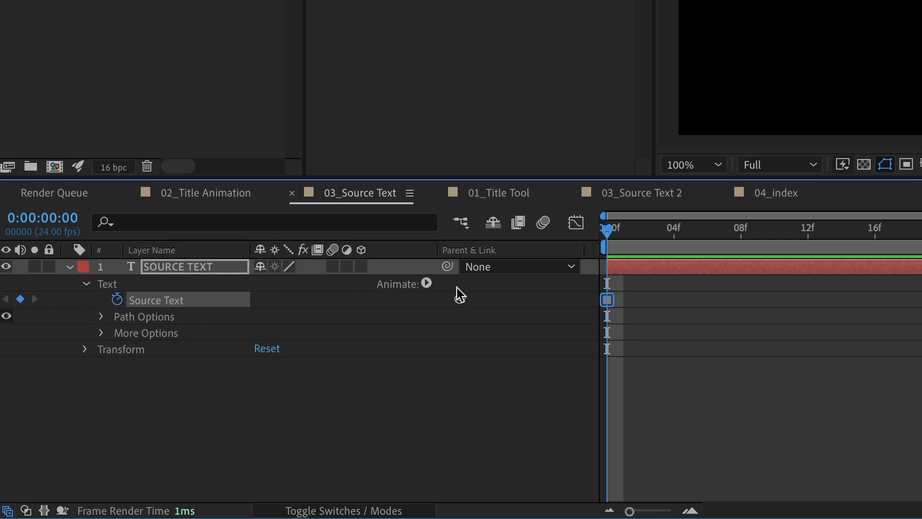
{"action": "left_click", "coordinate": [626, 230]}
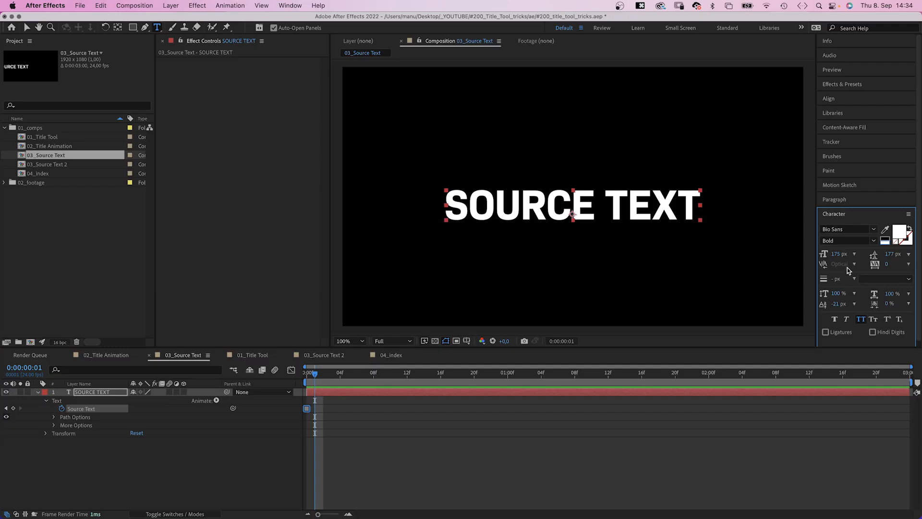
{"action": "left_click", "coordinate": [900, 232]}
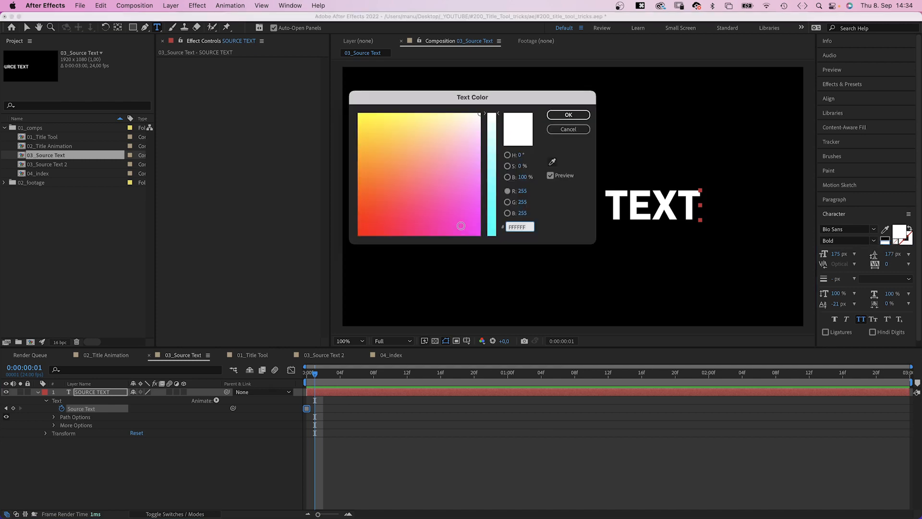
{"action": "left_click_drag", "start_coordinate": [461, 226], "coordinate": [493, 252]}
{"action": "left_click", "coordinate": [565, 115]}
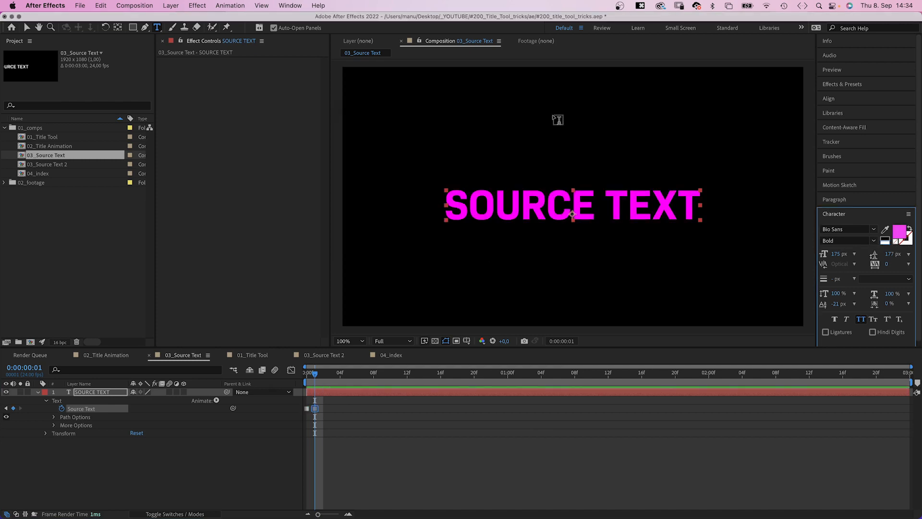
- Change the SOURCE TEXT font to Bebas Neue and enlarge it to about 290 px on frame 1
{"action": "left_click", "coordinate": [874, 229]}
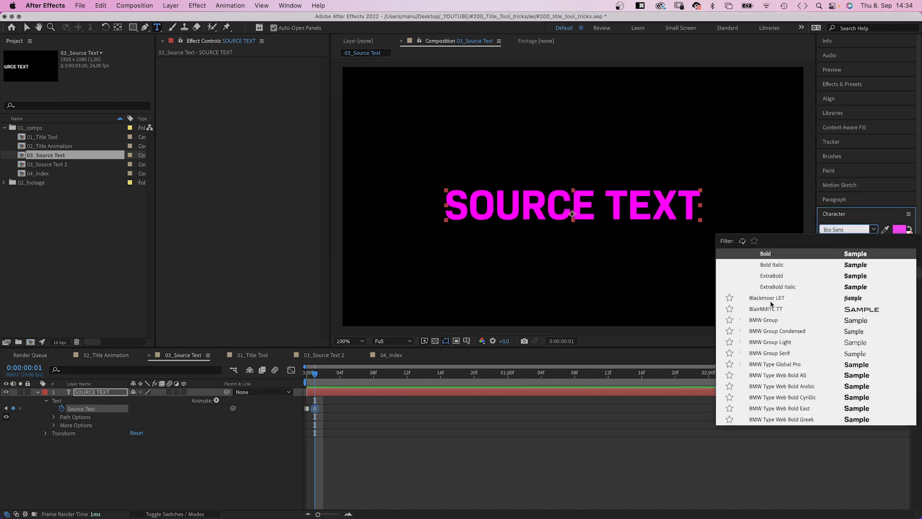
{"action": "scroll", "coordinate": [903, 277], "scroll_direction": "up", "scroll_amount": 10}
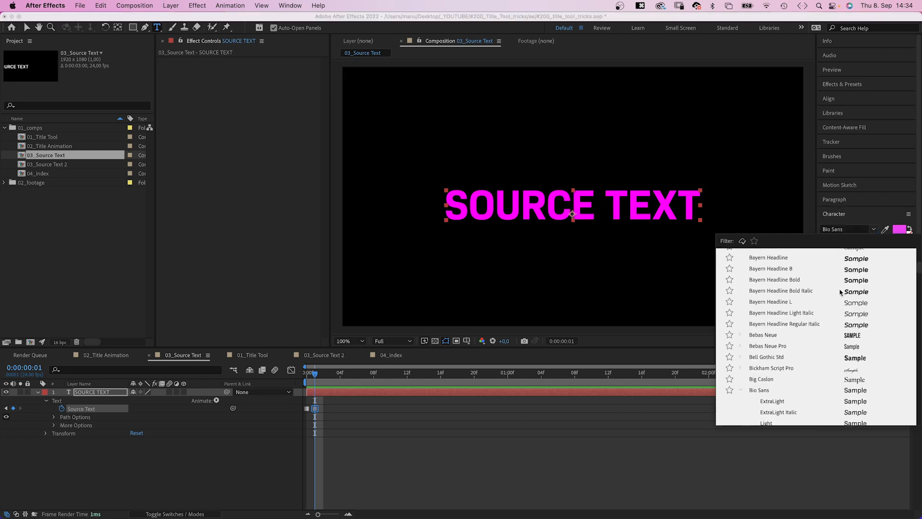
{"action": "left_click", "coordinate": [760, 336]}
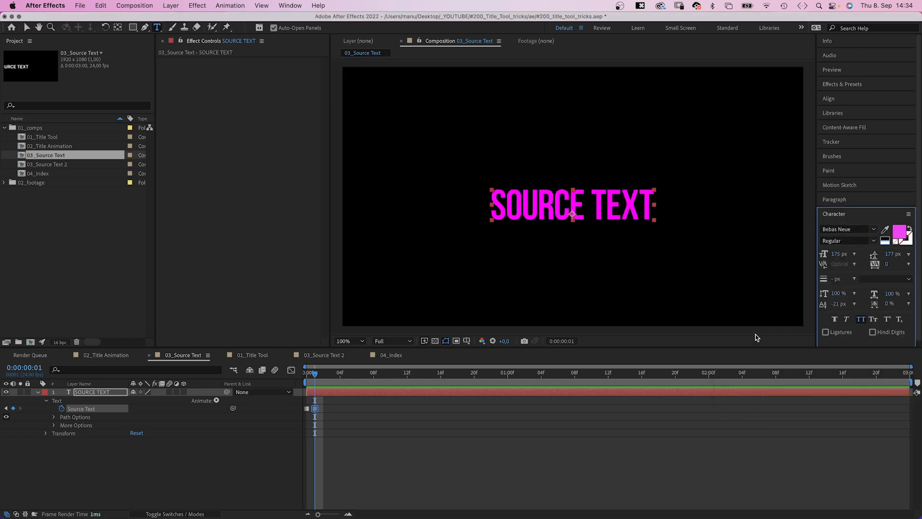
{"action": "left_click_drag", "start_coordinate": [835, 254], "coordinate": [872, 248]}
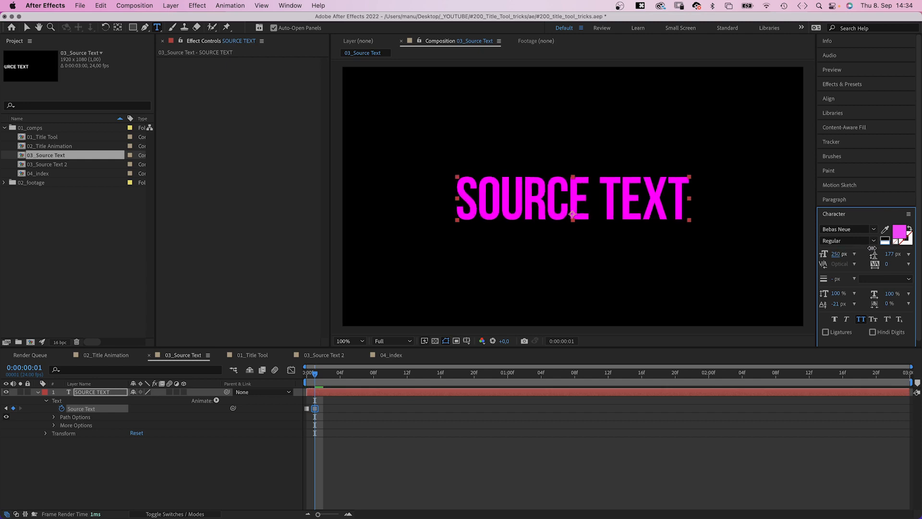
- Left-align the text on frame 1 and, at frame 2, move it back to the middle of the composition
{"action": "key", "text": "v"}
{"action": "left_click", "coordinate": [834, 199]}
{"action": "left_click", "coordinate": [824, 213]}
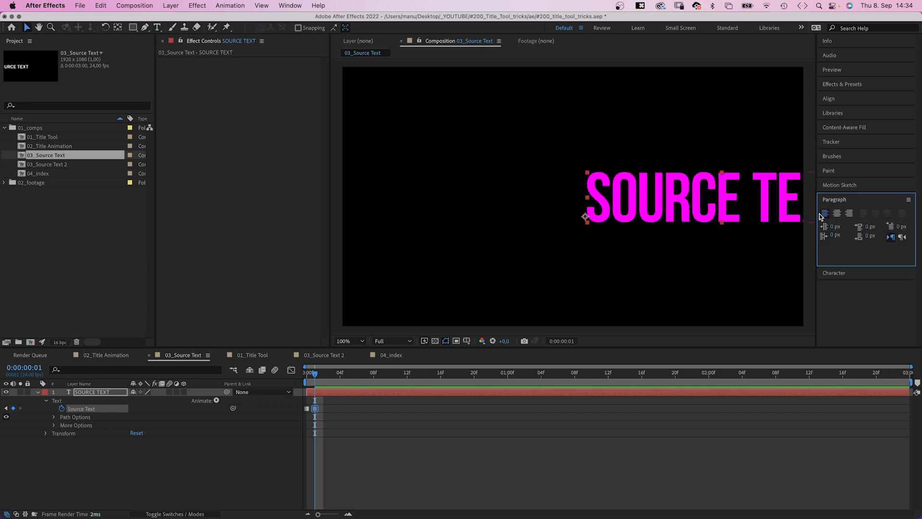
{"action": "mouse_move", "coordinate": [315, 376]}
{"action": "left_mouse_down"}
{"action": "mouse_move", "coordinate": [300, 376]}
{"action": "mouse_move", "coordinate": [324, 375]}
{"action": "left_mouse_up"}
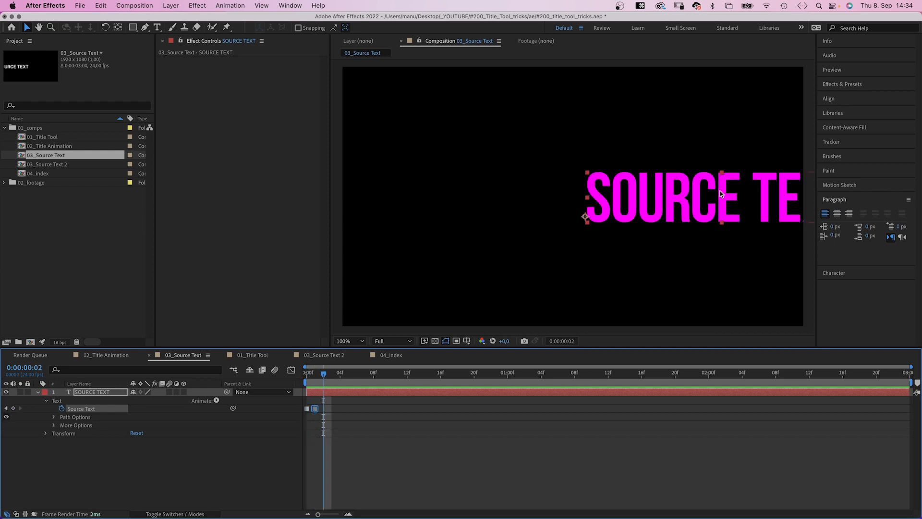
{"action": "left_click_drag", "start_coordinate": [719, 193], "coordinate": [578, 196]}
- On frame 2, give the letter R in SOURCE a blue 0000FF fill and the Blackmoor LET font
{"action": "double_click", "coordinate": [578, 196]}
{"action": "left_click", "coordinate": [526, 211]}
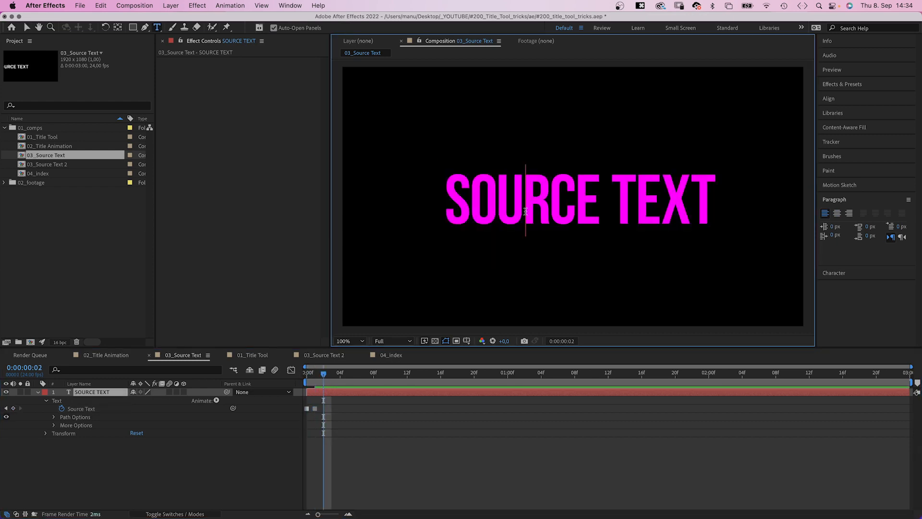
{"action": "left_click_drag", "start_coordinate": [525, 211], "coordinate": [551, 201]}
{"action": "left_click", "coordinate": [834, 273]}
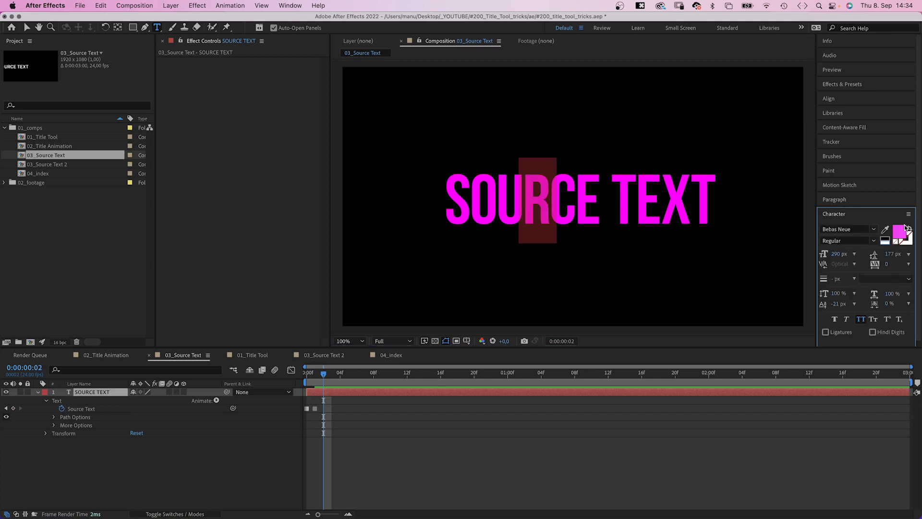
{"action": "left_click", "coordinate": [894, 232]}
{"action": "left_click_drag", "start_coordinate": [492, 207], "coordinate": [500, 257]}
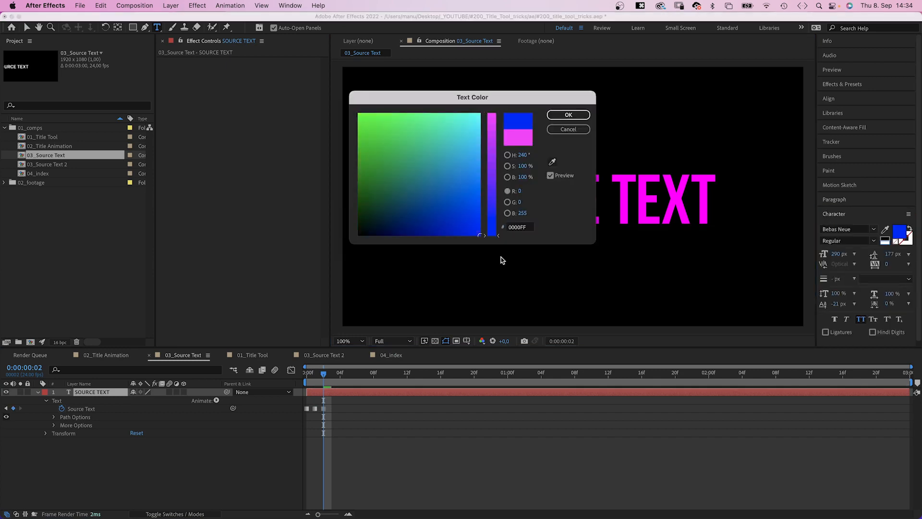
{"action": "left_click", "coordinate": [568, 115]}
{"action": "left_click", "coordinate": [873, 230]}
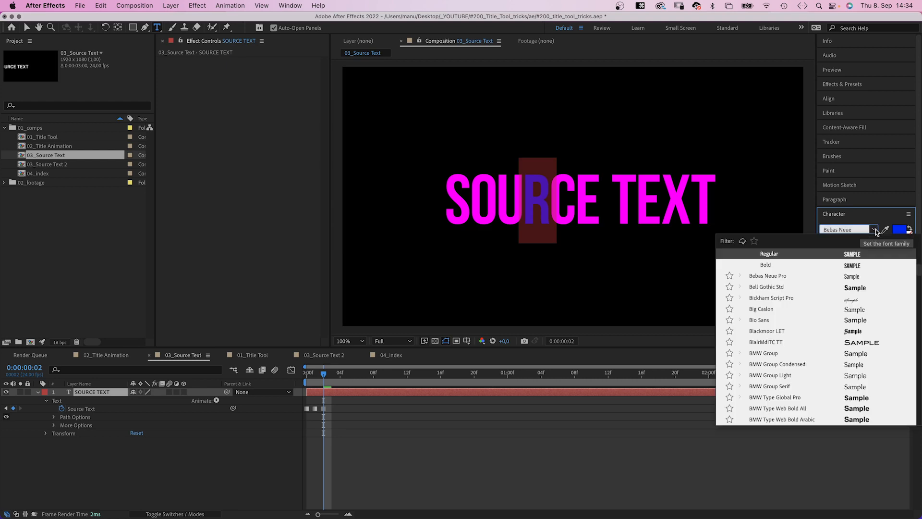
{"action": "left_click", "coordinate": [765, 332]}
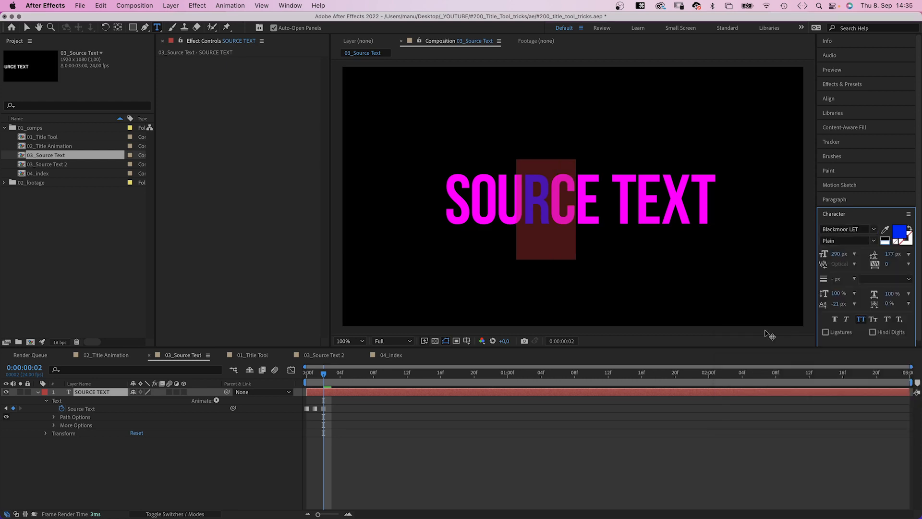
- Make the E in TEXT yellow, enlarge it and change its font to BlairMdITC TT on frame 2
{"action": "left_click_drag", "start_coordinate": [650, 202], "coordinate": [678, 202]}
{"action": "left_click", "coordinate": [895, 232]}
{"action": "left_click_drag", "start_coordinate": [384, 130], "coordinate": [306, 95]}
{"action": "left_click", "coordinate": [568, 115]}
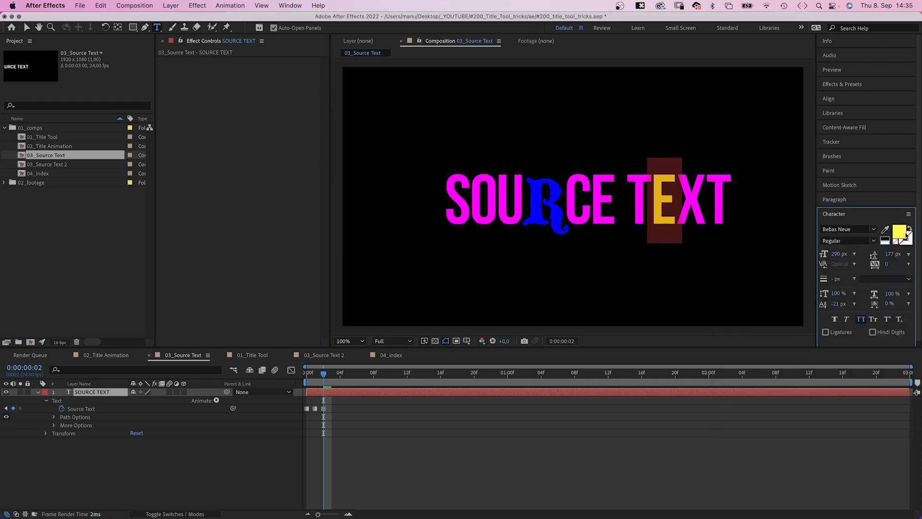
{"action": "left_click_drag", "start_coordinate": [835, 253], "coordinate": [806, 310]}
{"action": "left_click", "coordinate": [875, 230]}
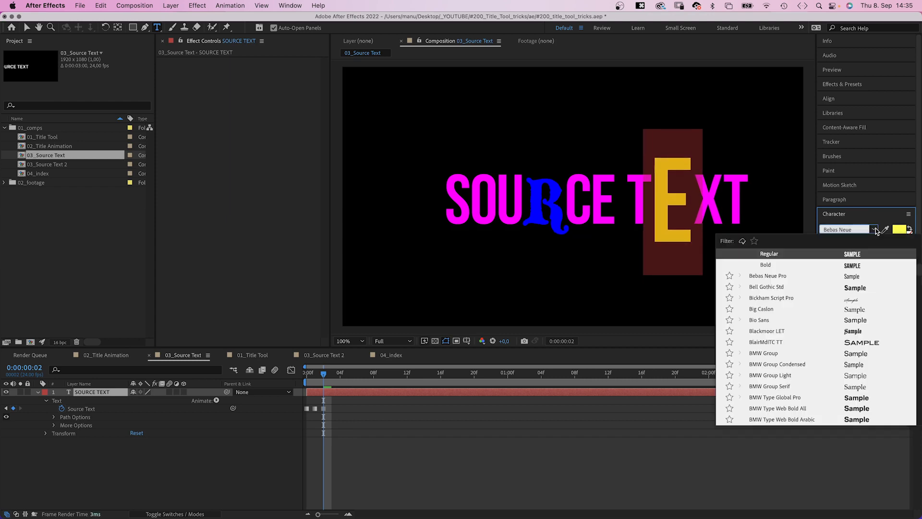
{"action": "left_click", "coordinate": [773, 344]}
{"action": "key", "text": "Escape"}
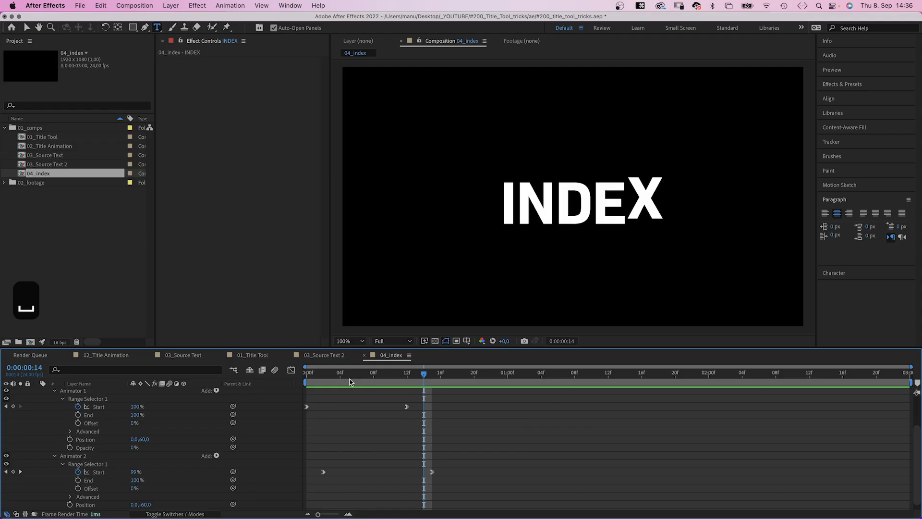
- Preview the INDEX title animation in the 04_index composition from the first frame
{"action": "key", "text": "Home"}
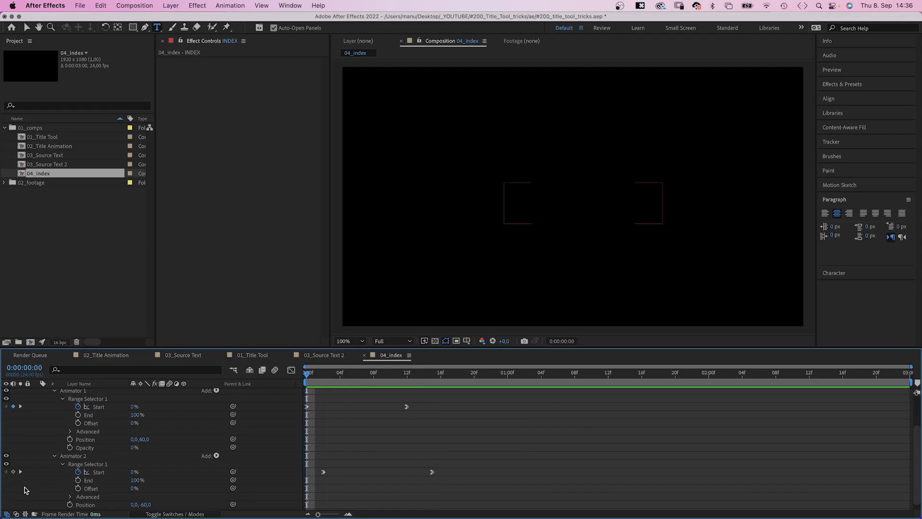
{"action": "key", "text": "space"}
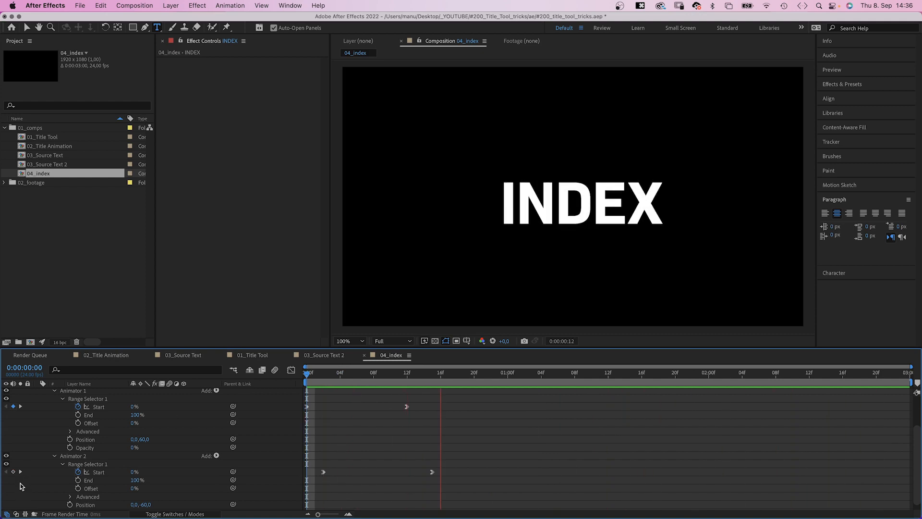
{"action": "key", "text": "space"}
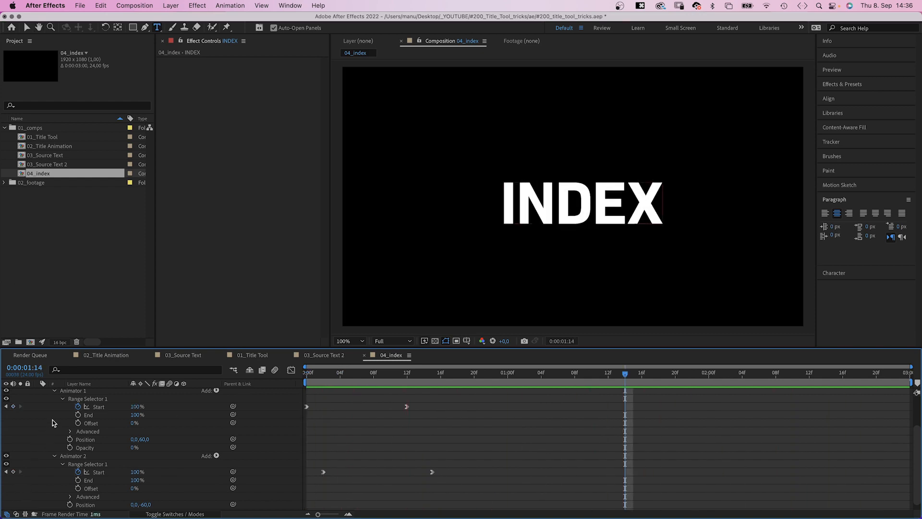
- Collapse Animator 1 and Animator 2 and add a Fill Color animator to the INDEX text layer
{"action": "left_click", "coordinate": [54, 391]}
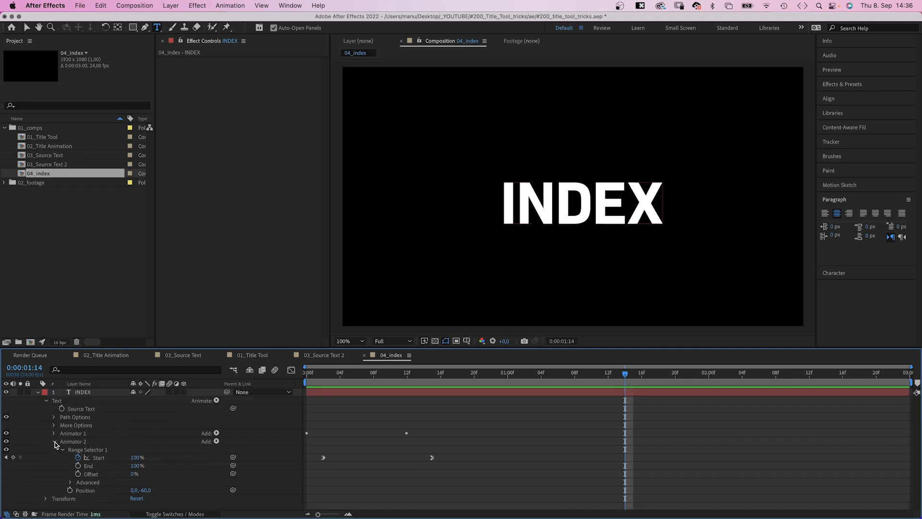
{"action": "left_click", "coordinate": [54, 441]}
{"action": "left_click", "coordinate": [216, 401]}
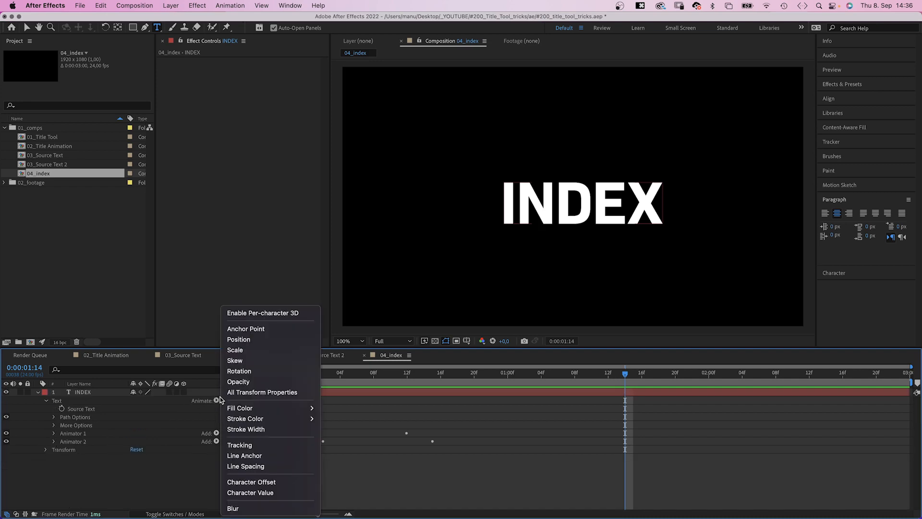
{"action": "mouse_move", "coordinate": [288, 408]}
{"action": "left_click", "coordinate": [338, 407]}
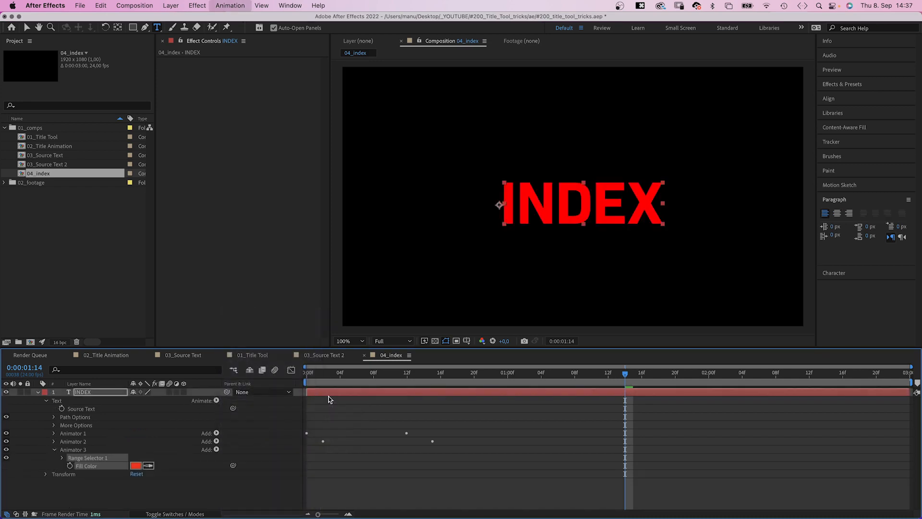
- Rename the new Fill Color animator as LETTER 1
{"action": "left_click", "coordinate": [72, 449]}
{"action": "key", "text": "Return"}
{"action": "type", "text": "LETTER 1"}
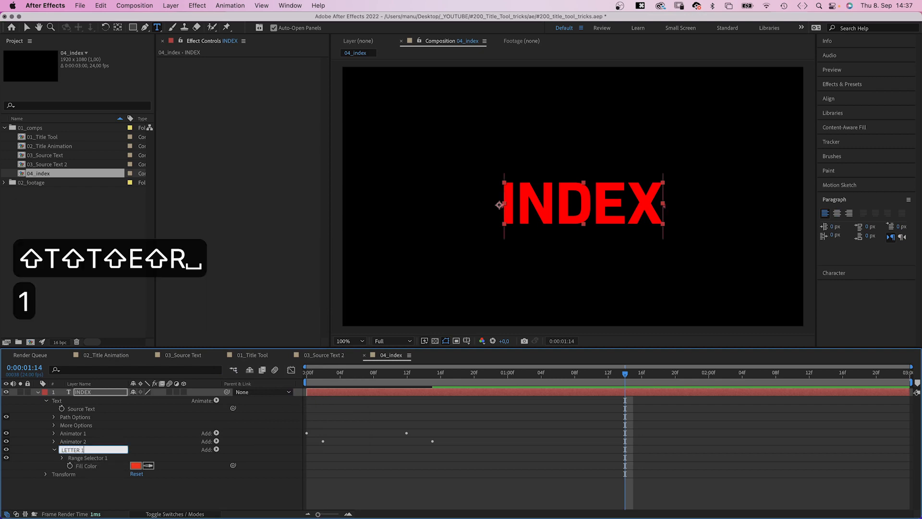
{"action": "key", "text": "Return"}
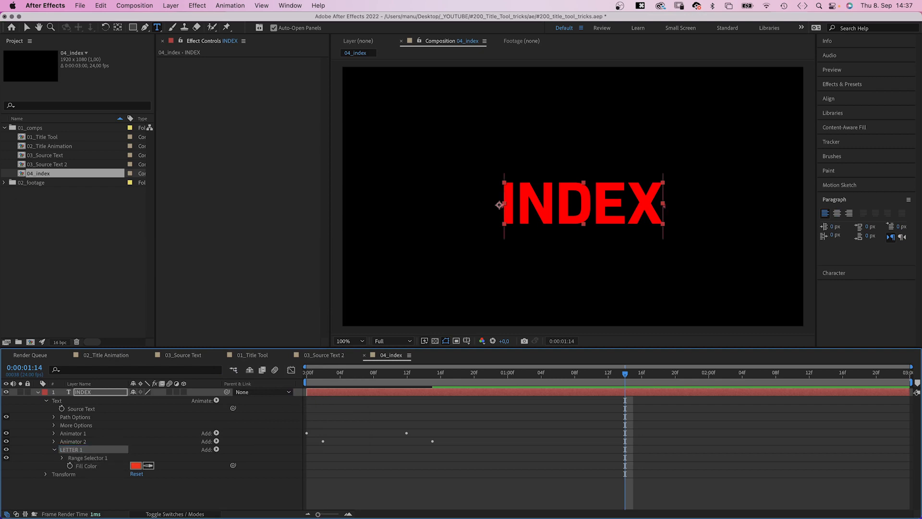
- Switch LETTER 1's range selector units to Index and set its End to 1
{"action": "left_click", "coordinate": [62, 458]}
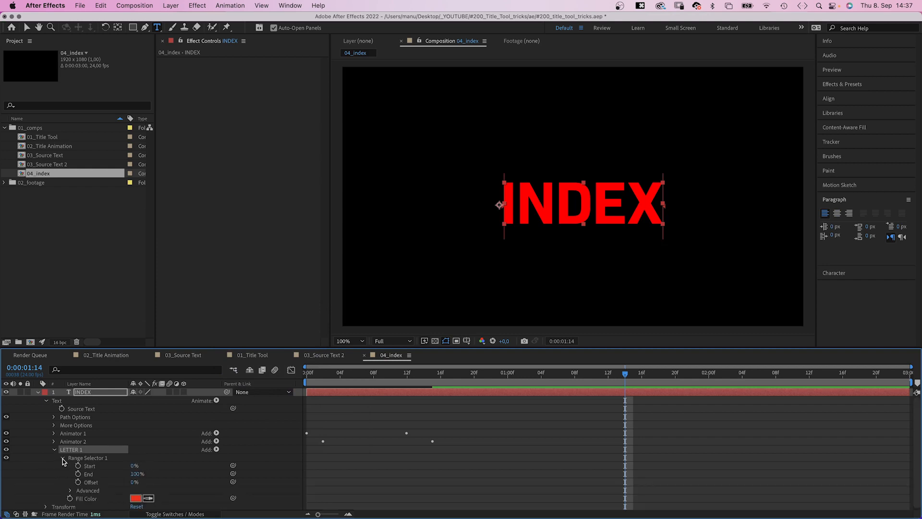
{"action": "left_click", "coordinate": [70, 490]}
{"action": "left_click", "coordinate": [173, 440]}
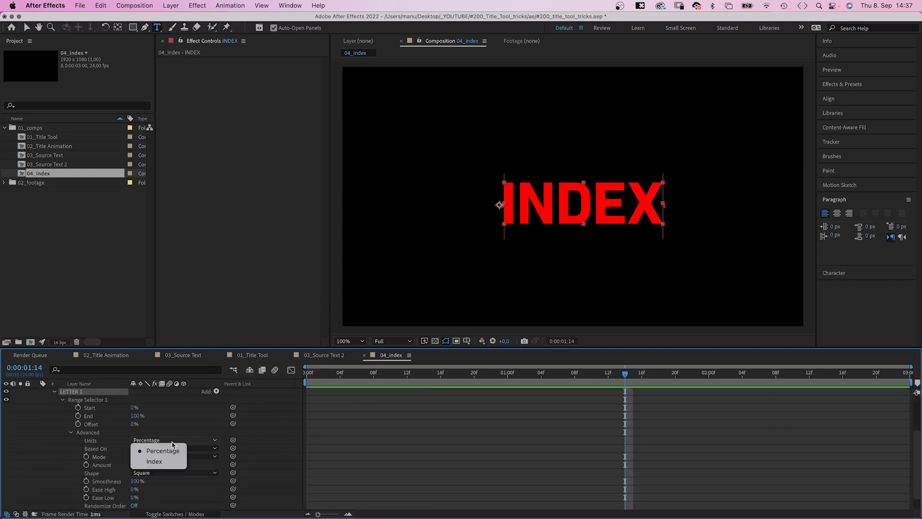
{"action": "left_click", "coordinate": [159, 462]}
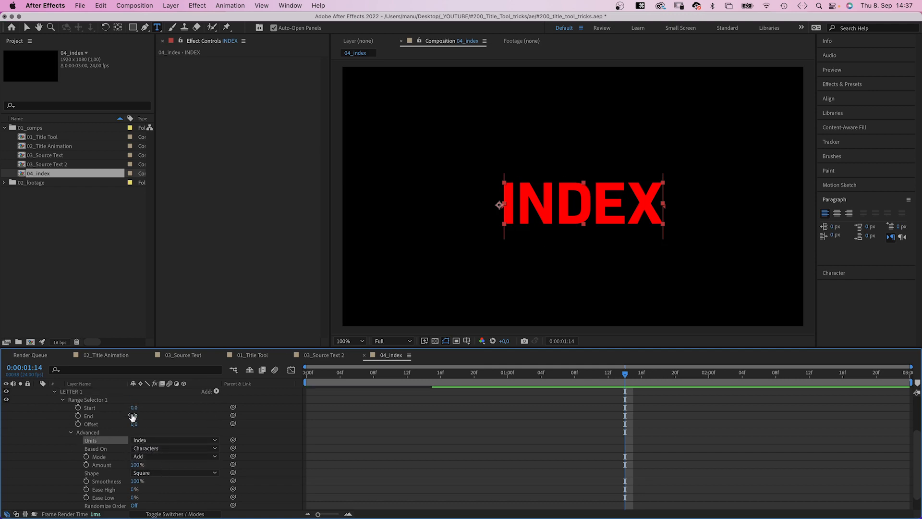
{"action": "left_click", "coordinate": [134, 416]}
{"action": "type", "text": "1"}
{"action": "left_click", "coordinate": [160, 410]}
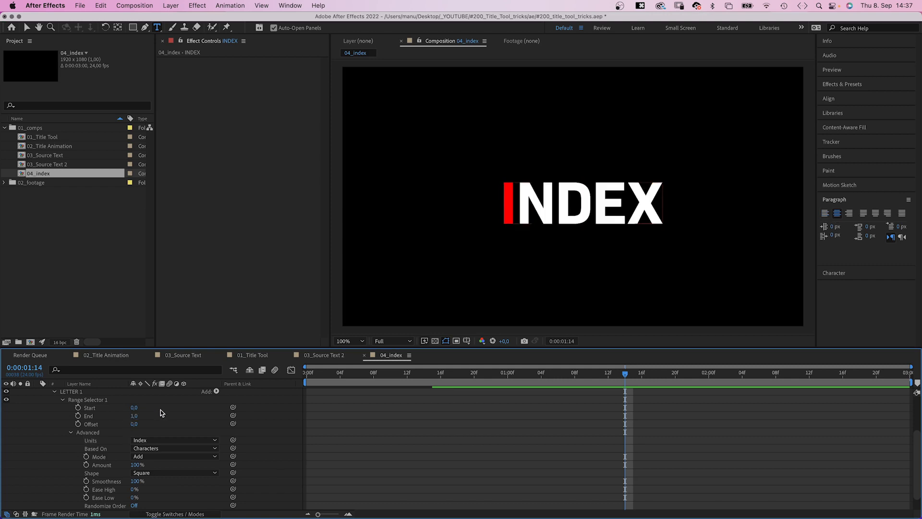
- Collapse LETTER 1's advanced range options and set its Fill Color to magenta
{"action": "left_click", "coordinate": [70, 433]}
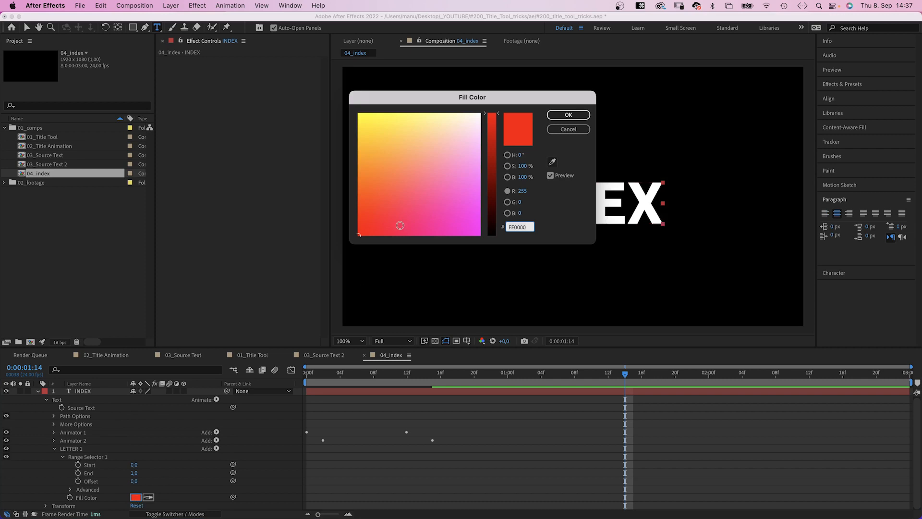
{"action": "left_click_drag", "start_coordinate": [400, 225], "coordinate": [496, 251]}
{"action": "left_click", "coordinate": [568, 114]}
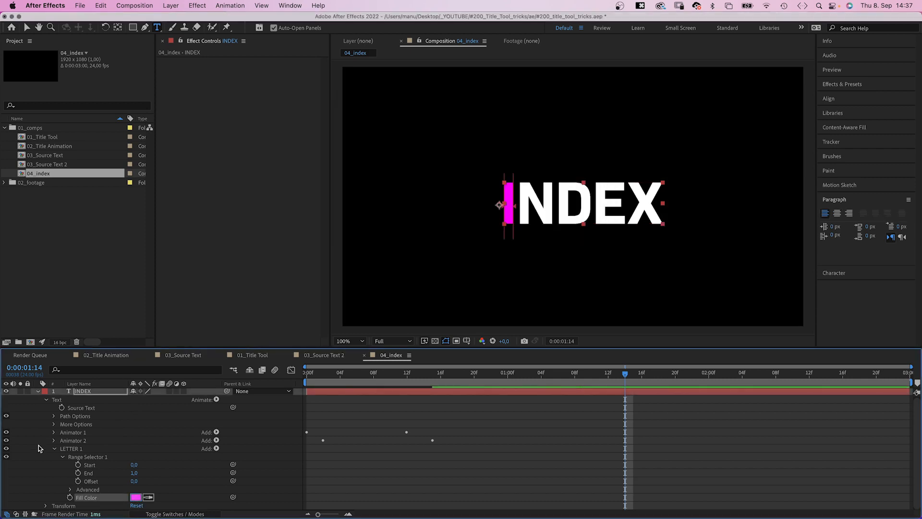
- Duplicate the LETTER 1 animator and set the copy's range selector Start to 1 and End to 2
{"action": "left_click", "coordinate": [53, 450]}
{"action": "left_click", "coordinate": [74, 452]}
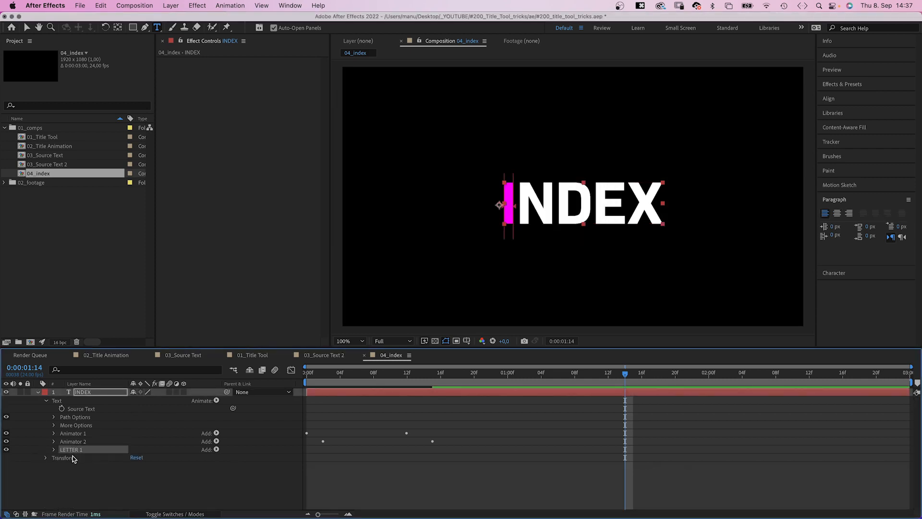
{"action": "key", "text": "super+d"}
{"action": "left_click", "coordinate": [60, 466]}
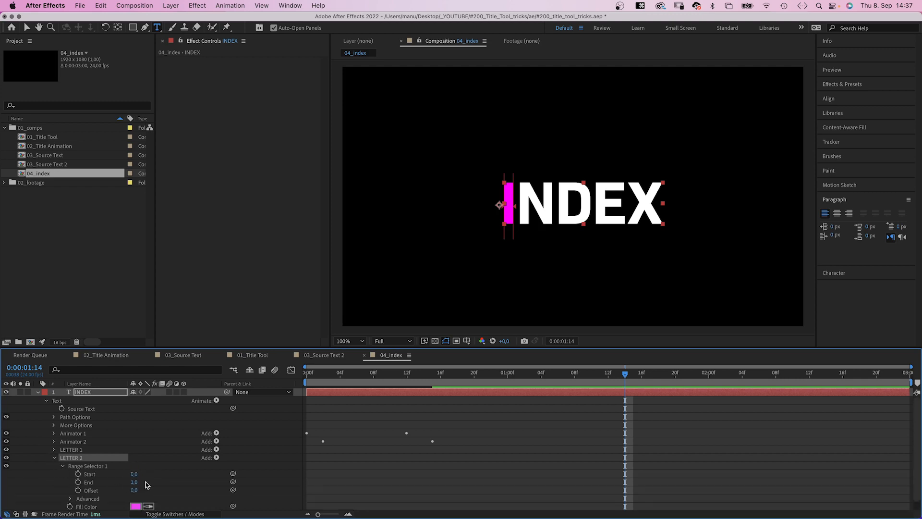
{"action": "type", "text": "1"}
{"action": "key", "text": "Tab"}
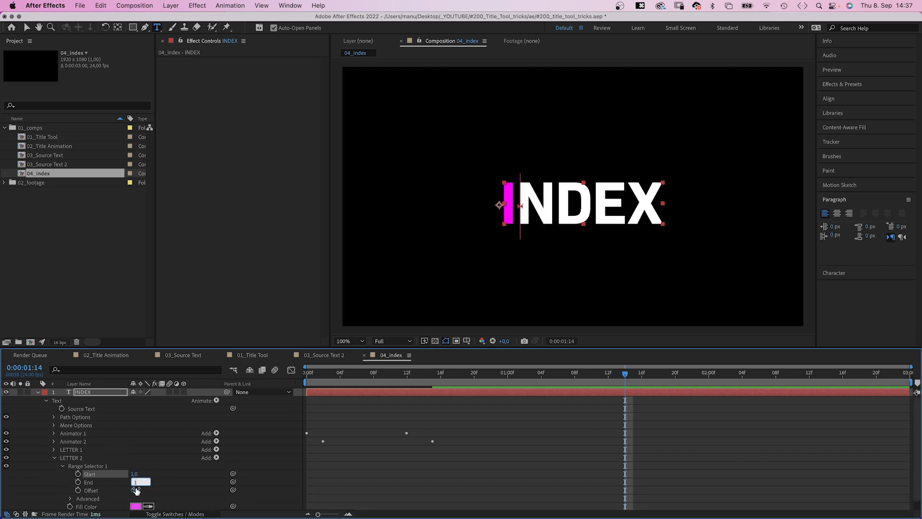
{"action": "type", "text": "2"}
{"action": "left_click", "coordinate": [120, 484]}
- Set LETTER 2's Fill Color to yellow and collapse the animator
{"action": "left_click", "coordinate": [134, 507]}
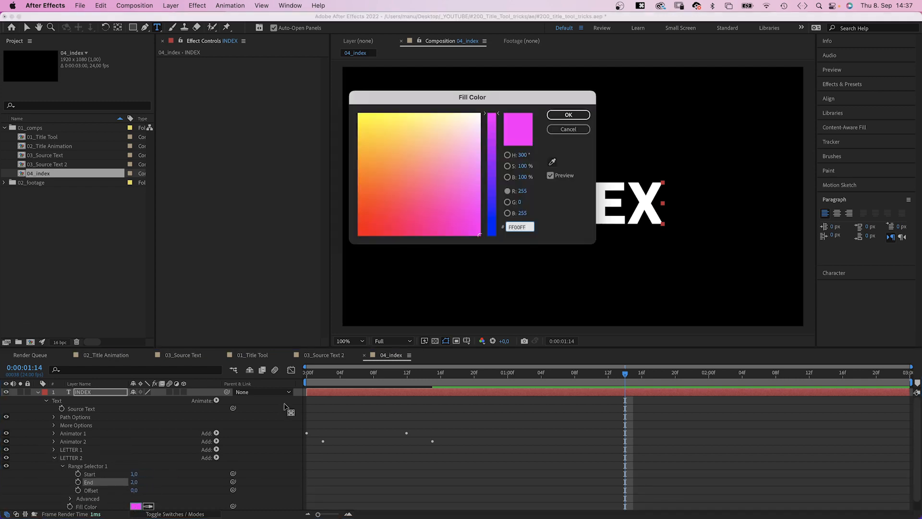
{"action": "left_click", "coordinate": [390, 154]}
{"action": "left_click", "coordinate": [570, 115]}
{"action": "left_click", "coordinate": [53, 457]}
- Duplicate LETTER 2 and give the copy a range Start of 2, an End of 3 and a green Fill Color
{"action": "key", "text": "super+d"}
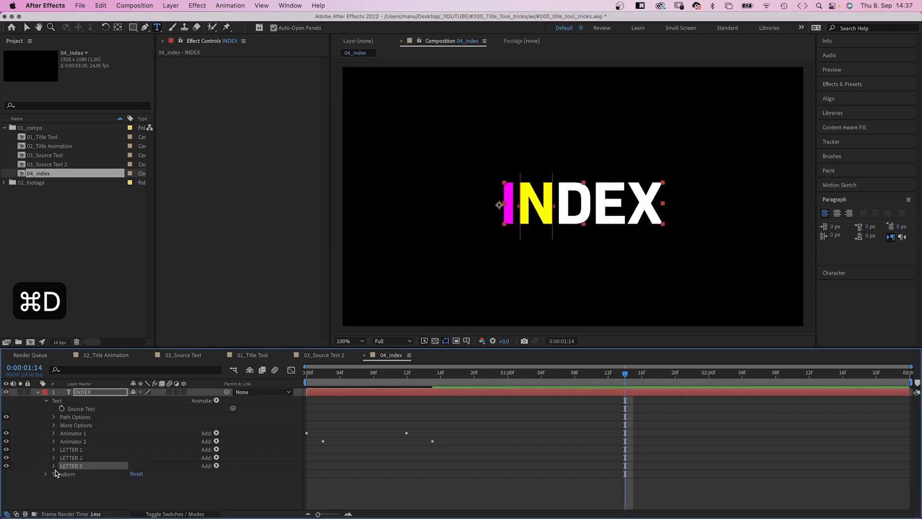
{"action": "left_click", "coordinate": [54, 466]}
{"action": "left_click", "coordinate": [134, 482]}
{"action": "type", "text": "2"}
{"action": "key", "text": "Tab"}
{"action": "type", "text": "3"}
{"action": "left_click", "coordinate": [136, 482]}
- Set LETTER 4's range Start to 3 and End to 4, and make its Fill Color blue
{"action": "left_click", "coordinate": [53, 474]}
{"action": "left_click", "coordinate": [134, 480]}
{"action": "type", "text": "3"}
{"action": "key", "text": "Tab"}
{"action": "type", "text": "4"}
{"action": "key", "text": "Return"}
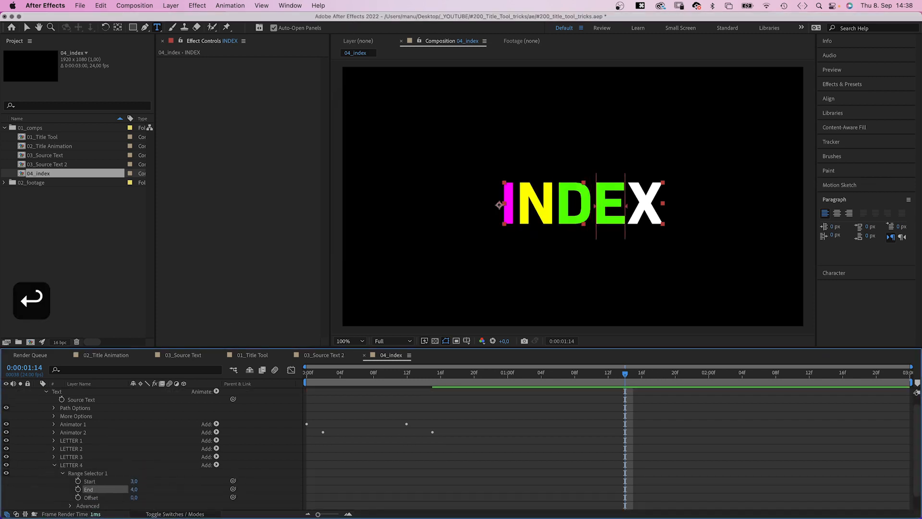
{"action": "left_click", "coordinate": [136, 491]}
{"action": "left_click", "coordinate": [471, 189]}
- Set LETTER 5's Fill Color to the light blue 50ACC7 and collapse the animator
{"action": "left_click", "coordinate": [54, 482]}
{"action": "left_click", "coordinate": [136, 498]}
{"action": "left_click", "coordinate": [453, 151]}
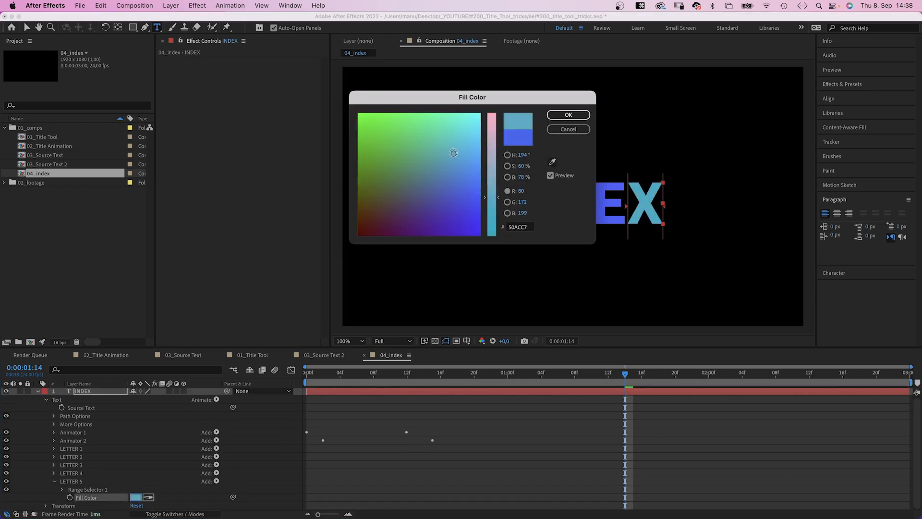
{"action": "left_click", "coordinate": [567, 115]}
{"action": "left_click", "coordinate": [54, 482]}
- Duplicate LETTER 5 and set the copy's range selector Start to 5 and End to 6
{"action": "left_click", "coordinate": [67, 481]}
{"action": "key", "text": "super+d"}
{"action": "left_click", "coordinate": [54, 490]}
{"action": "left_click", "coordinate": [62, 497]}
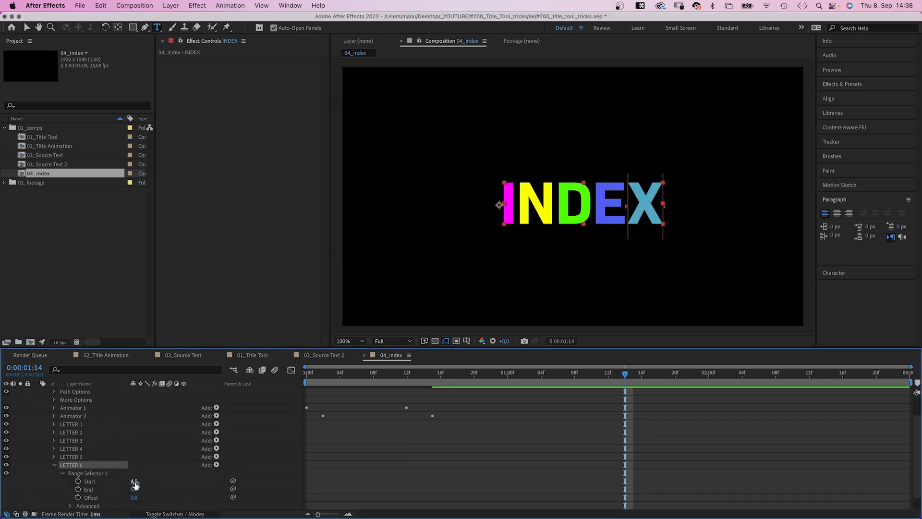
{"action": "left_click", "coordinate": [134, 480]}
{"action": "type", "text": "5"}
{"action": "key", "text": "Tab"}
{"action": "type", "text": "6"}
{"action": "key", "text": "Return"}
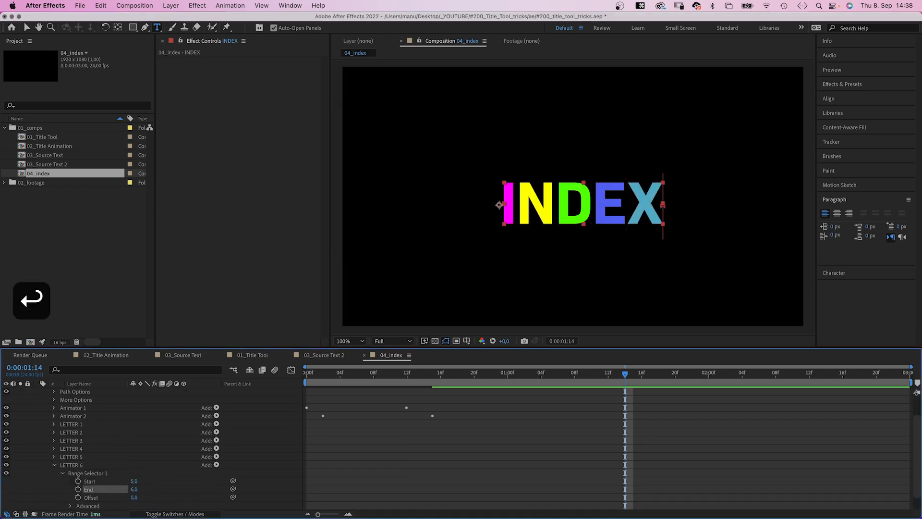
- Set LETTER 6's Fill Color to light pink
{"action": "left_click", "coordinate": [62, 472]}
{"action": "left_click", "coordinate": [136, 498]}
{"action": "mouse_move", "coordinate": [492, 163]}
{"action": "left_mouse_down"}
{"action": "mouse_move", "coordinate": [492, 96]}
{"action": "mouse_move", "coordinate": [493, 161]}
{"action": "left_mouse_up"}
- Replace the text layer's content INDEX with HELLO! and deselect the layer
{"action": "double_click", "coordinate": [81, 391]}
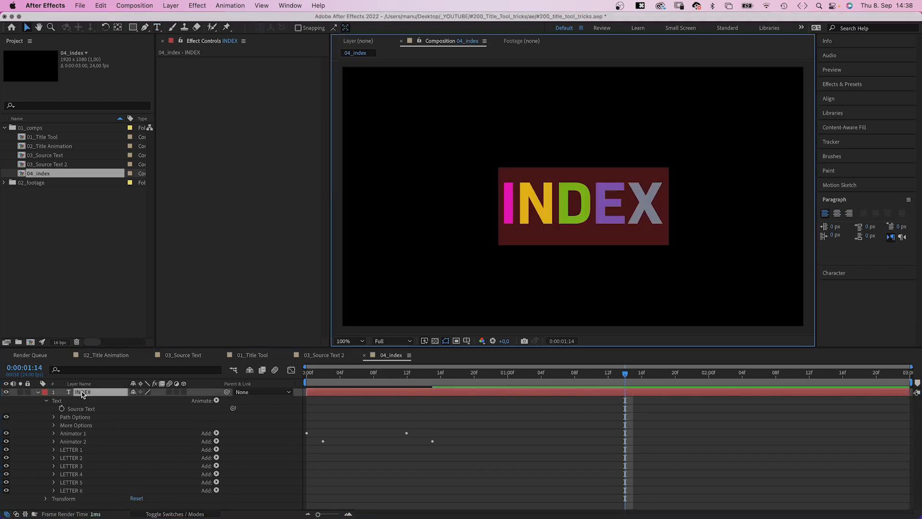
{"action": "type", "text": "HE"}
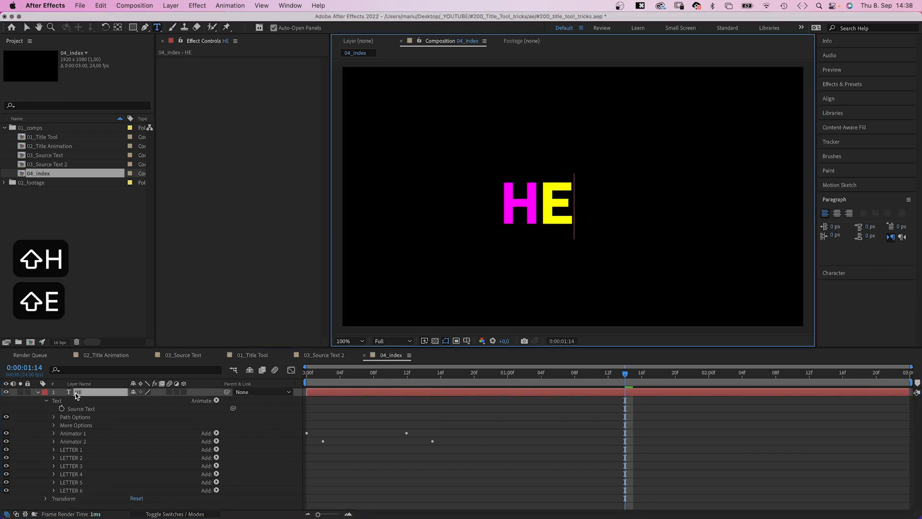
{"action": "type", "text": "LLO!"}
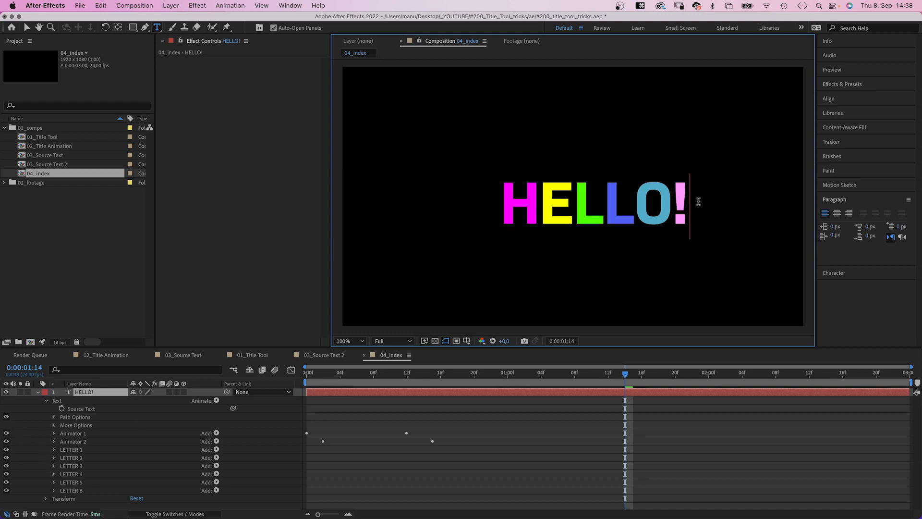
{"action": "left_click", "coordinate": [40, 465]}
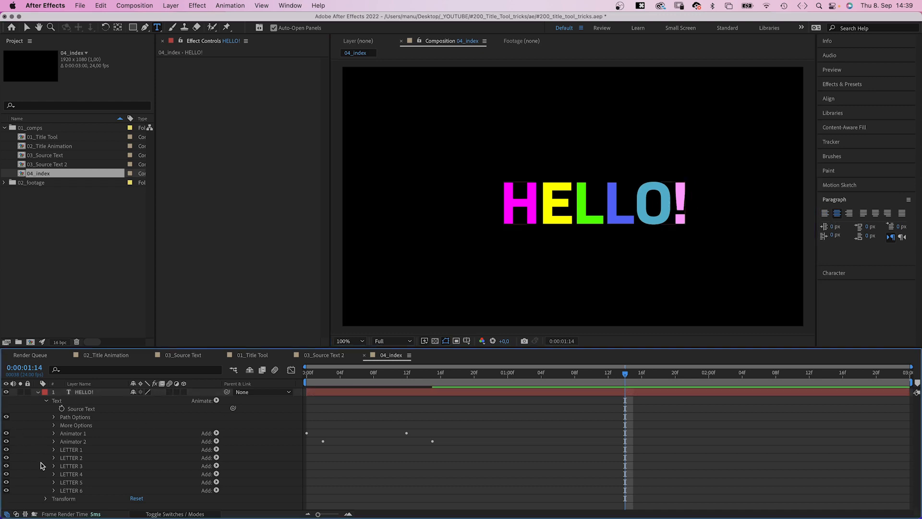
- Preview the coloured HELLO! text animation from the start of the composition
{"action": "left_click_drag", "start_coordinate": [401, 375], "coordinate": [224, 407]}
{"action": "key", "text": "space"}
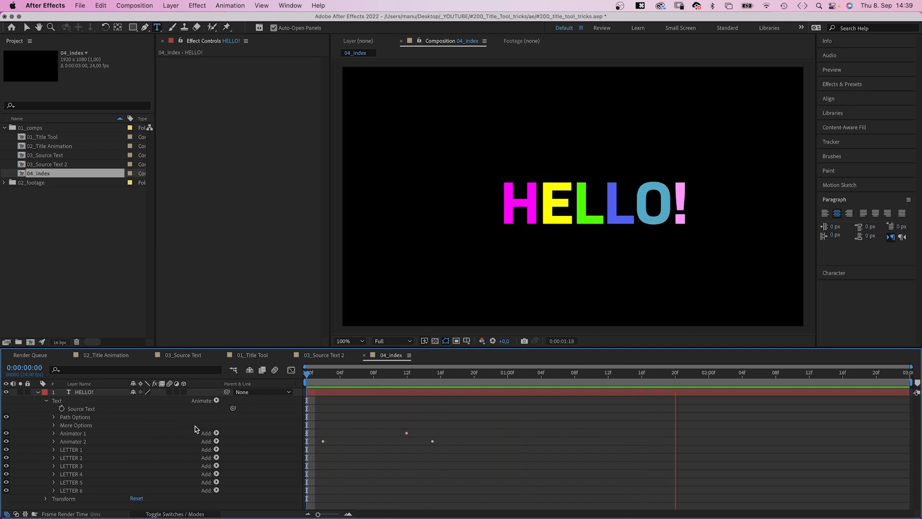
{"action": "key", "text": "space"}
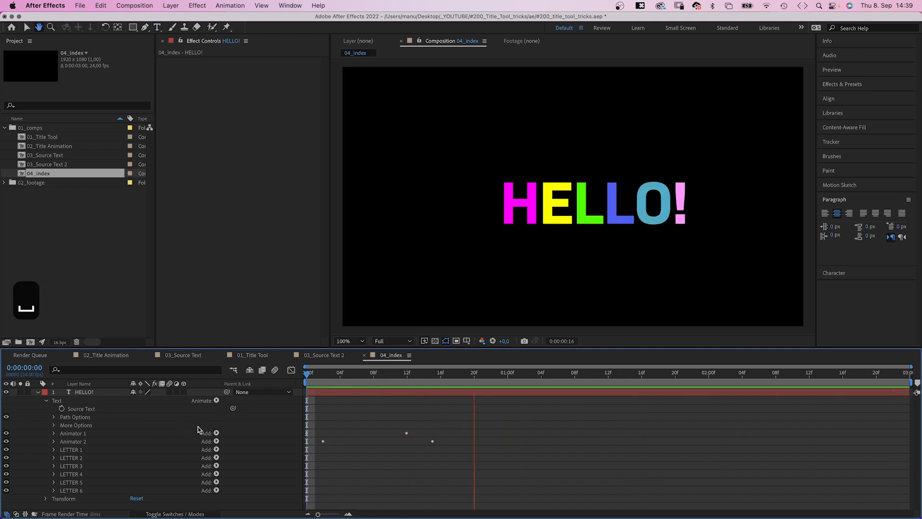
- Add an Opacity property to the LETTER 1 animator and lower it to 79%
{"action": "left_click_drag", "start_coordinate": [379, 380], "coordinate": [360, 380]}
{"action": "left_click", "coordinate": [60, 450]}
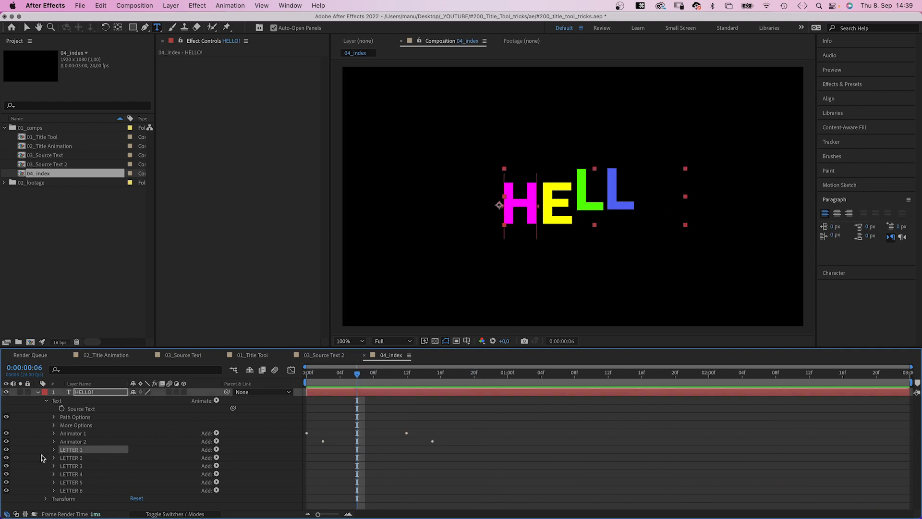
{"action": "left_click", "coordinate": [54, 449]}
{"action": "left_click", "coordinate": [62, 458]}
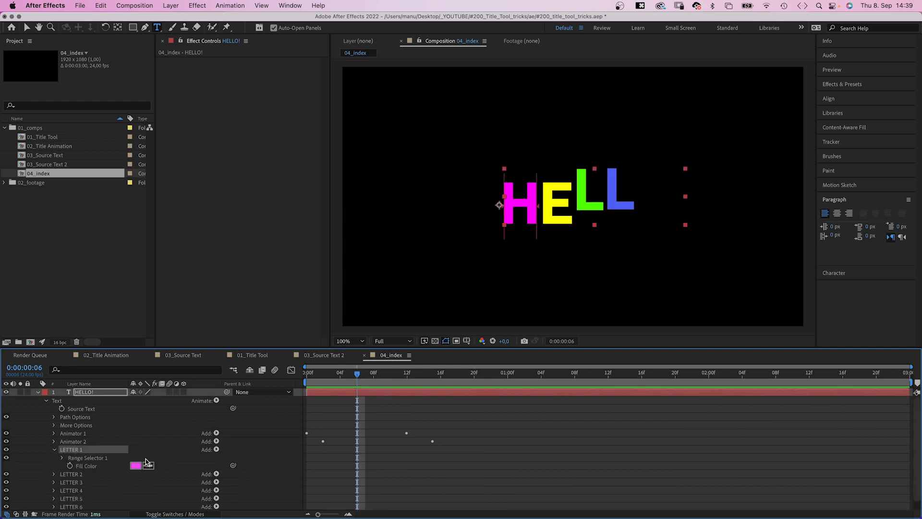
{"action": "left_click", "coordinate": [217, 400]}
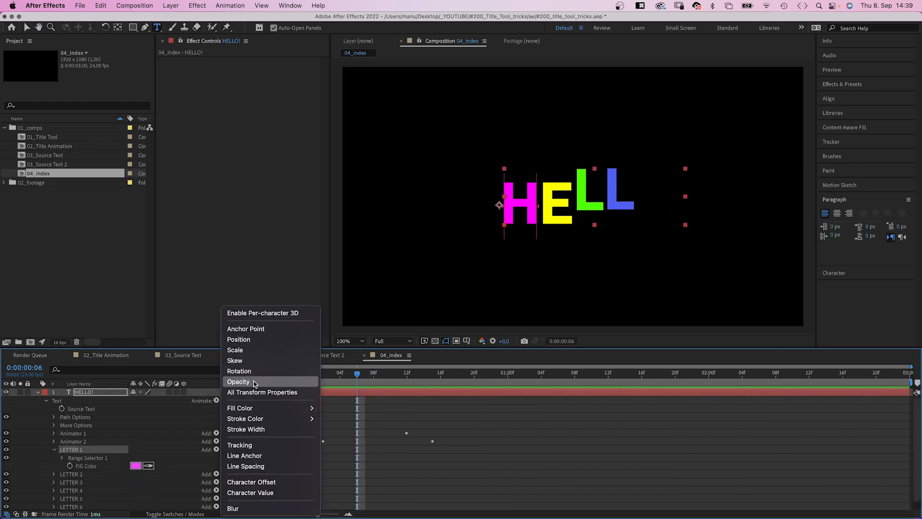
{"action": "left_click", "coordinate": [237, 381]}
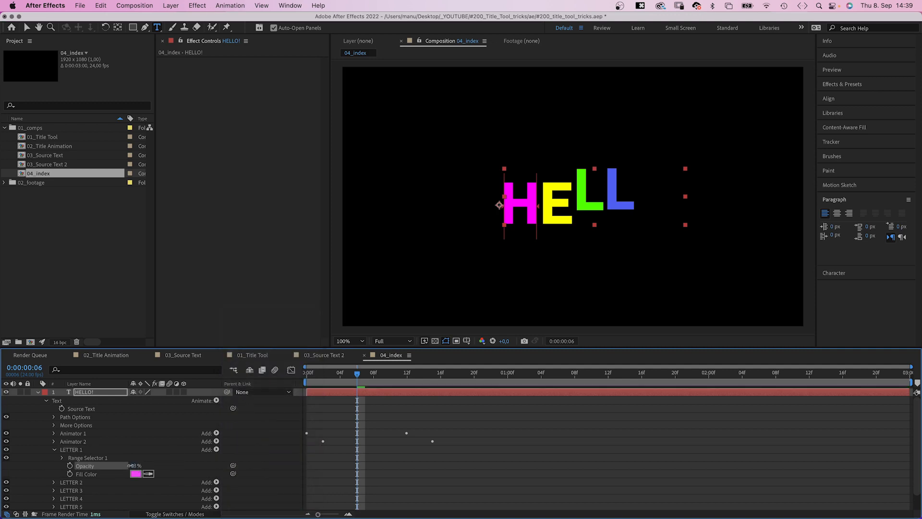
{"action": "left_click_drag", "start_coordinate": [130, 465], "coordinate": [124, 465]}
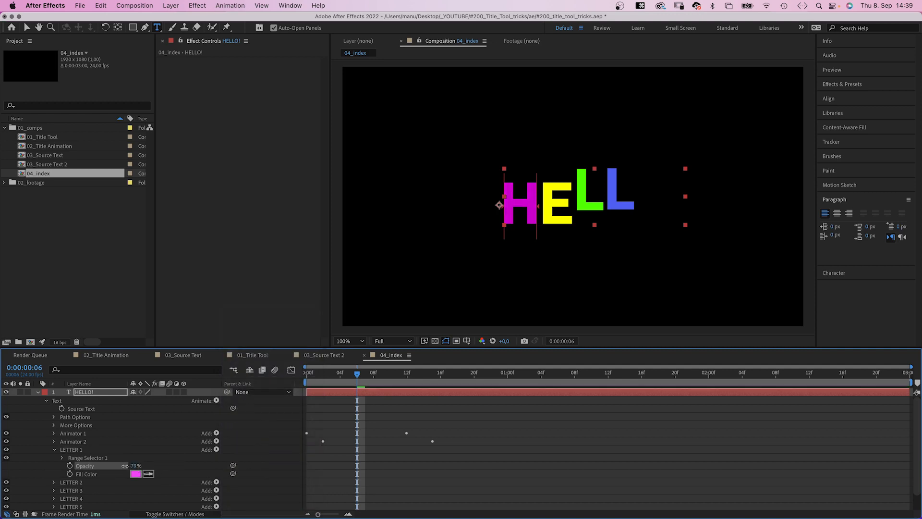
- Add a Character Value property to the LETTER 1 animator
{"action": "left_click", "coordinate": [71, 450]}
{"action": "left_click", "coordinate": [217, 402]}
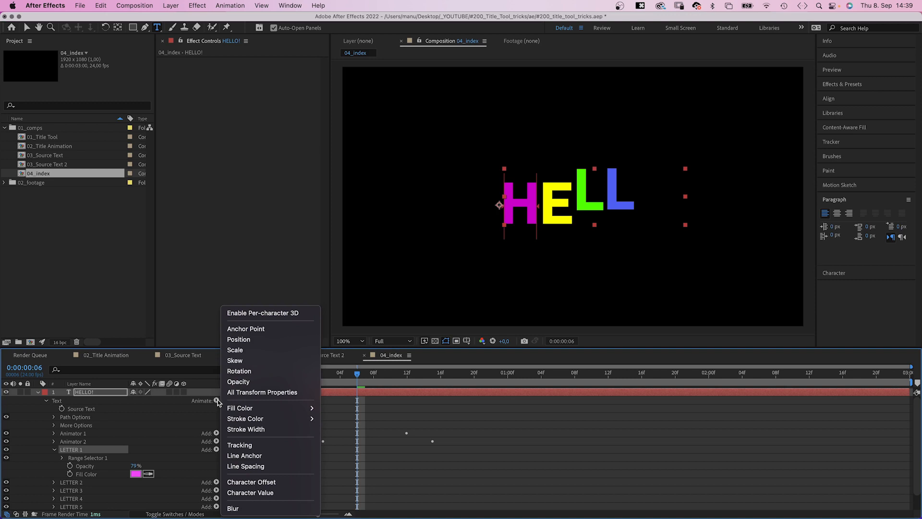
{"action": "left_click", "coordinate": [268, 492]}
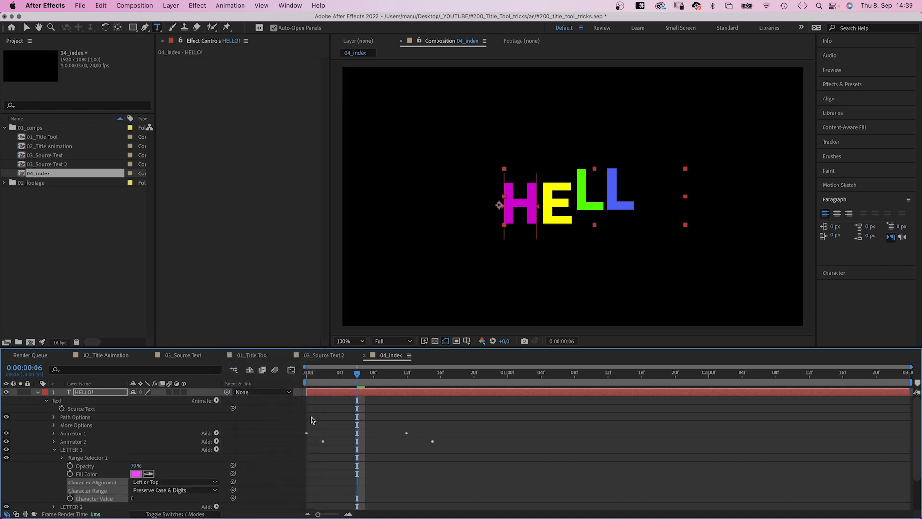
- Return to the first frame and set LETTER 1's Character Alignment to Center and Character Range to Full Unicode
{"action": "left_click_drag", "start_coordinate": [353, 376], "coordinate": [297, 381]}
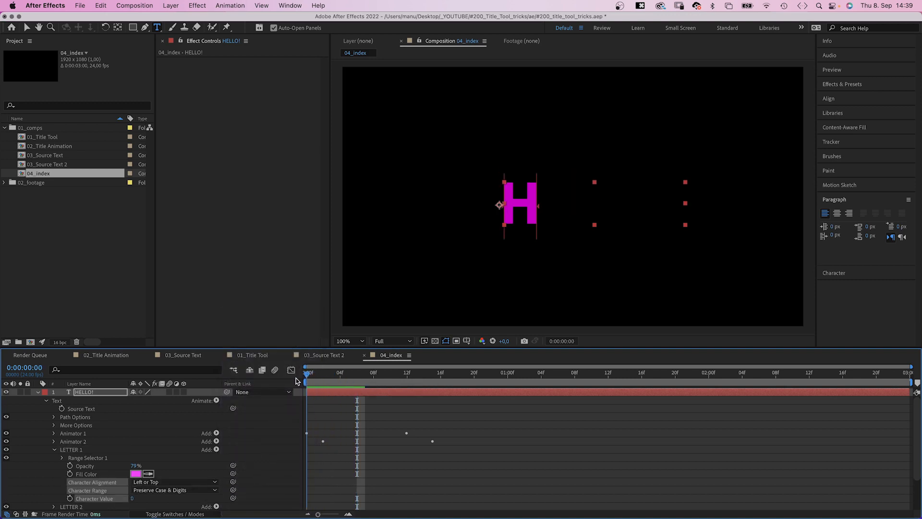
{"action": "left_click", "coordinate": [146, 481]}
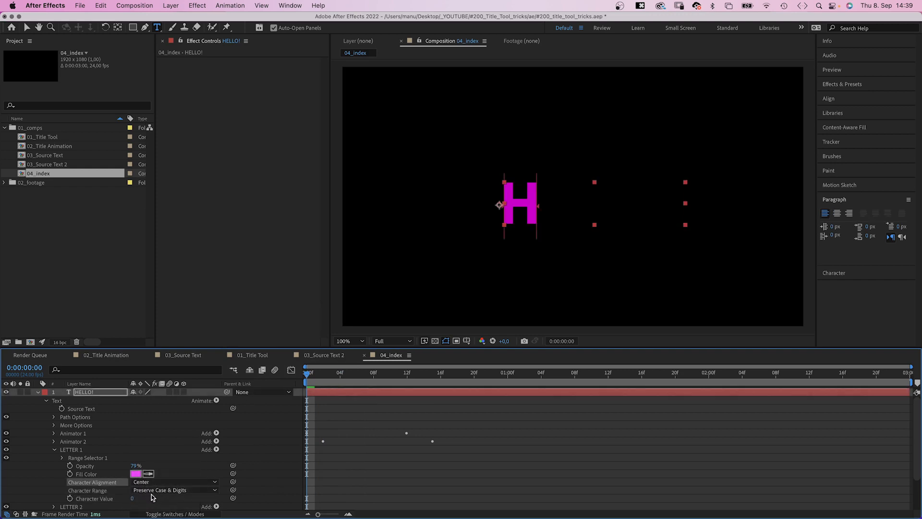
{"action": "left_click", "coordinate": [150, 490]}
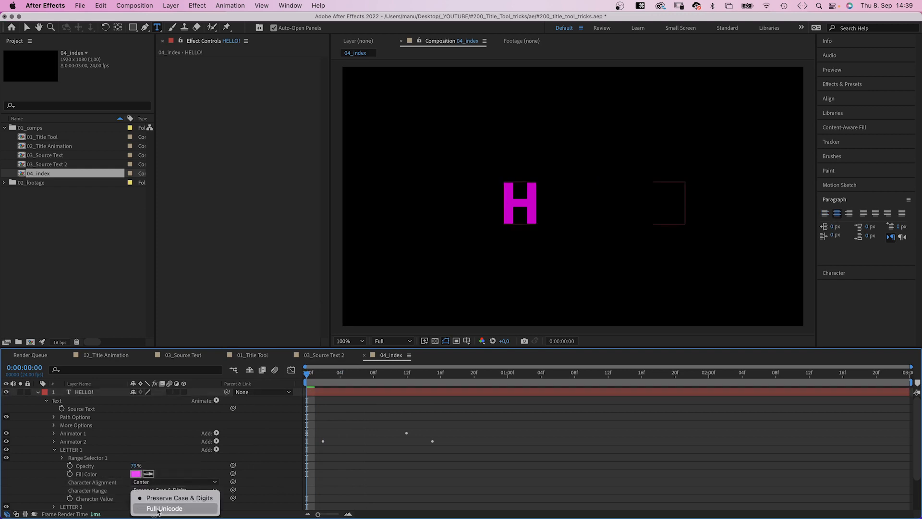
{"action": "left_click", "coordinate": [141, 507]}
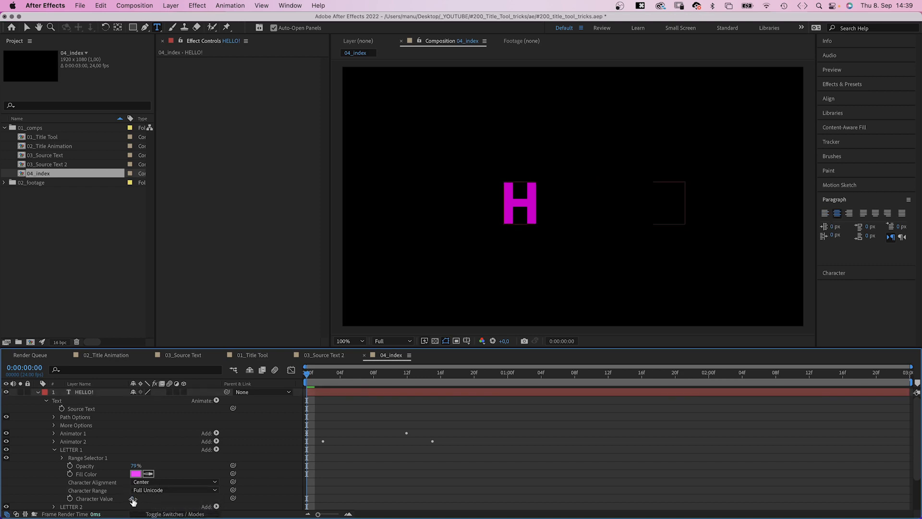
- Set LETTER 1's Character Value to 88 and keyframe it at the first frame
{"action": "left_click", "coordinate": [133, 498]}
{"action": "type", "text": "88"}
{"action": "key", "text": "Return"}
{"action": "left_click", "coordinate": [70, 499]}
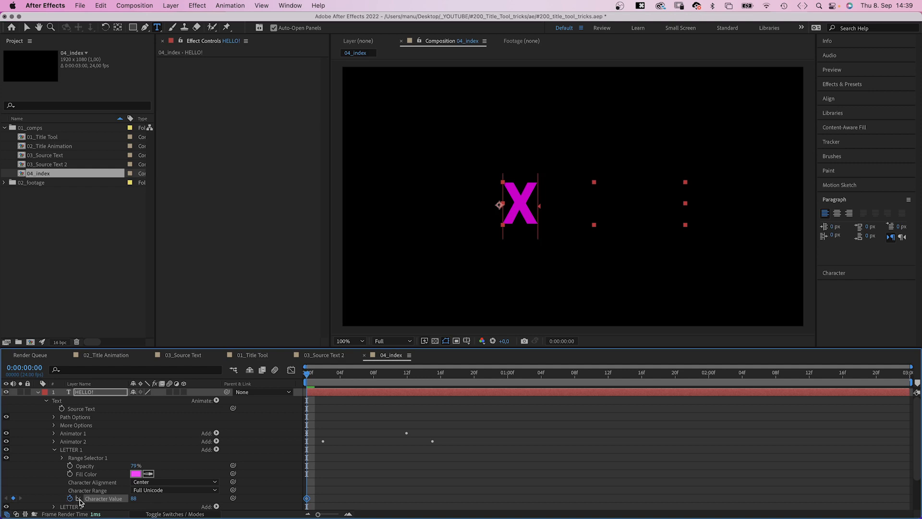
- Add a Character Value keyframe of 50 for LETTER 1 at frame 3
{"action": "key", "text": "super+Right"}
{"action": "key", "text": "super+Right"}
{"action": "key", "text": "super+Right"}
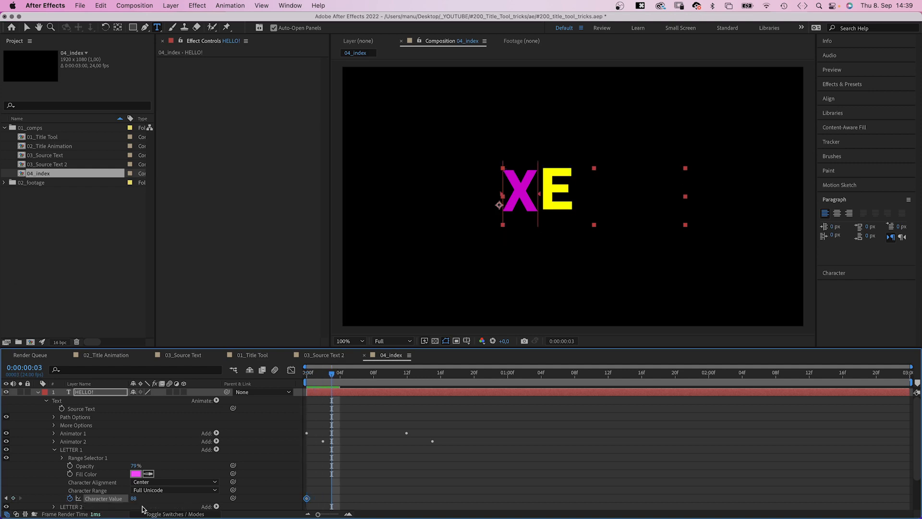
{"action": "left_click", "coordinate": [134, 499]}
{"action": "type", "text": "50"}
{"action": "key", "text": "Return"}
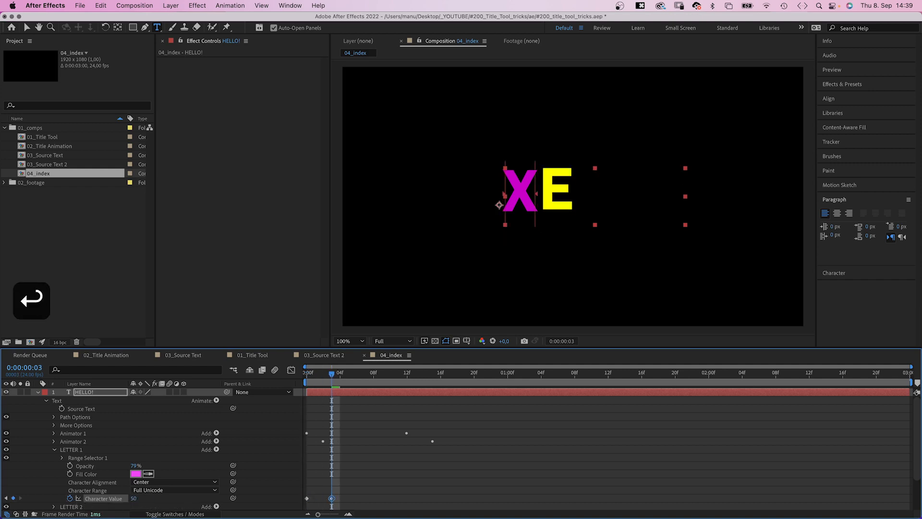
- Add a Character Value keyframe of 0 for LETTER 1 at frame 4
{"action": "key", "text": "ctrl+Right"}
{"action": "left_click", "coordinate": [137, 497]}
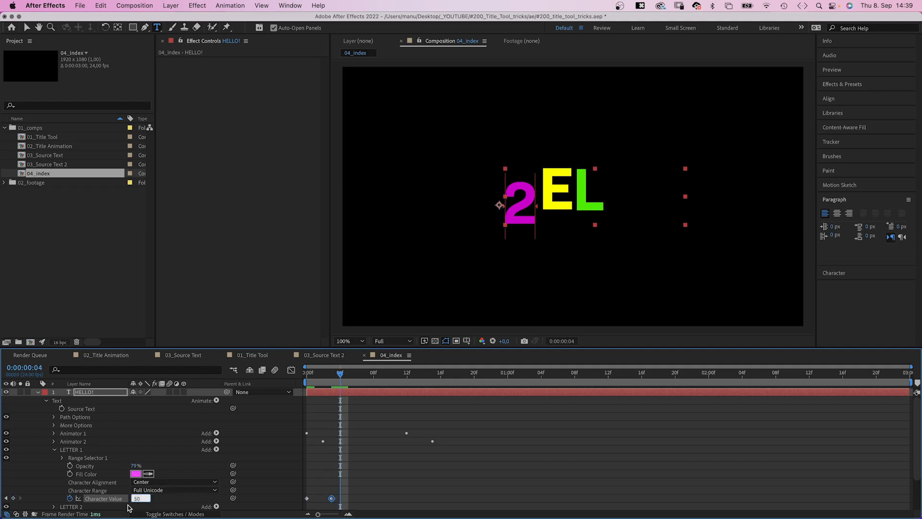
{"action": "type", "text": "0"}
{"action": "key", "text": "Return"}
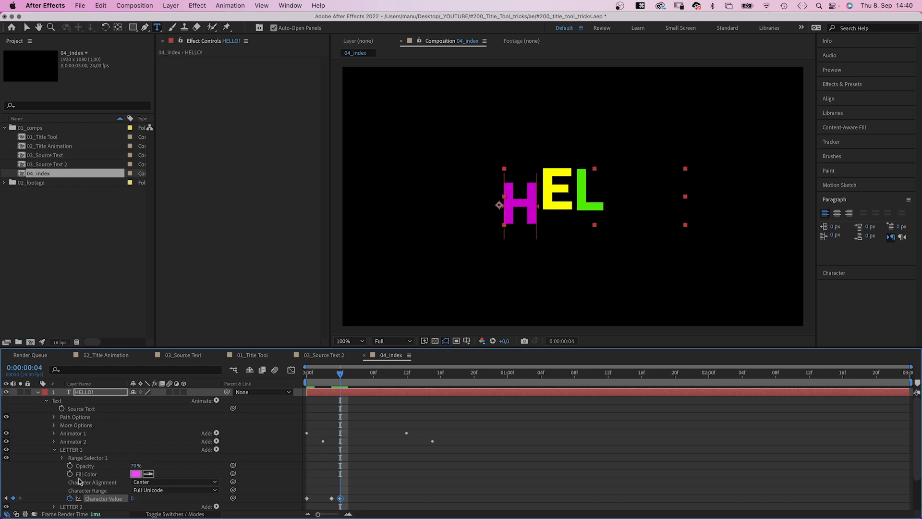
- Deselect the layer and preview the first letter's changing characters from the start of the composition
{"action": "left_click", "coordinate": [47, 488]}
{"action": "key", "text": "Home"}
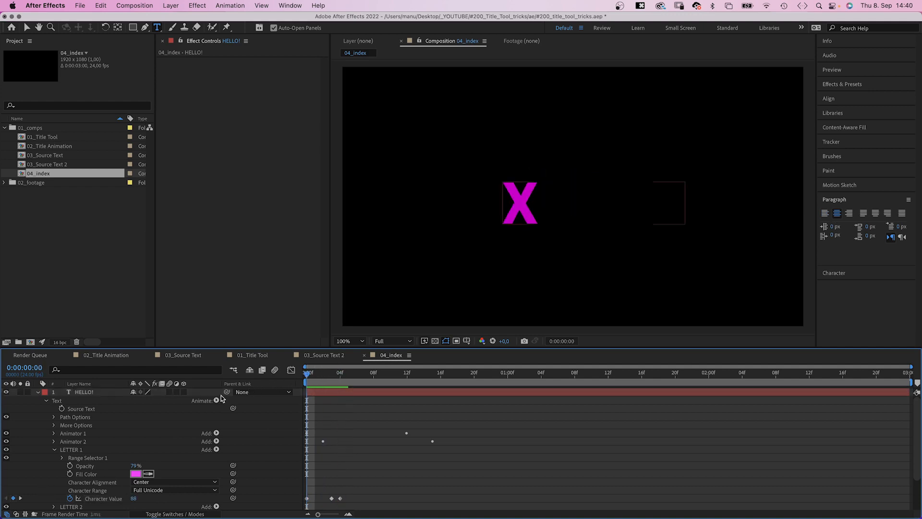
{"action": "key", "text": "space"}
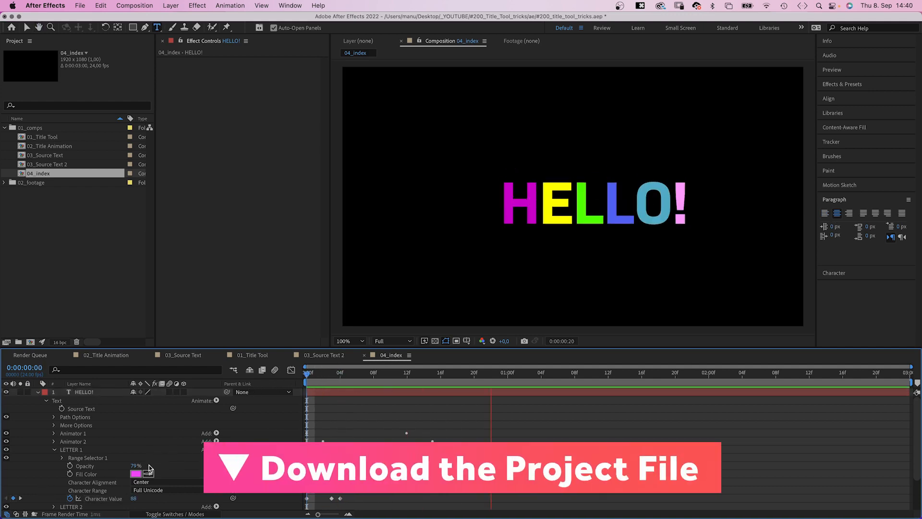